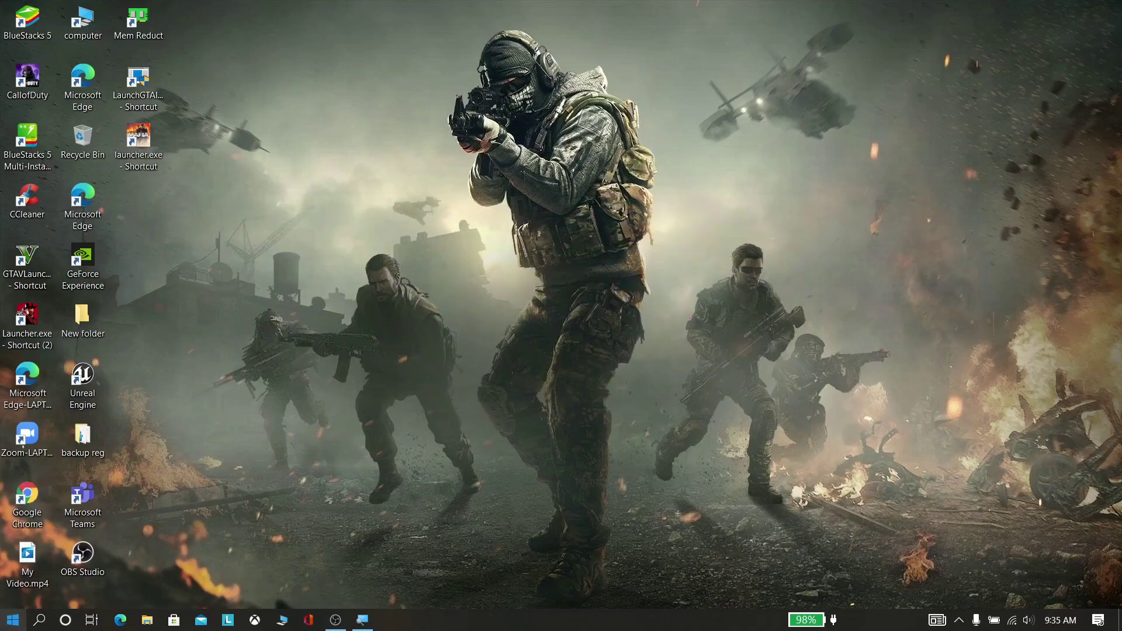
- Search Windows for "system res" and open the System Protection settings in System Properties
{"action": "left_click", "coordinate": [13, 618]}
{"action": "type", "text": "su"}
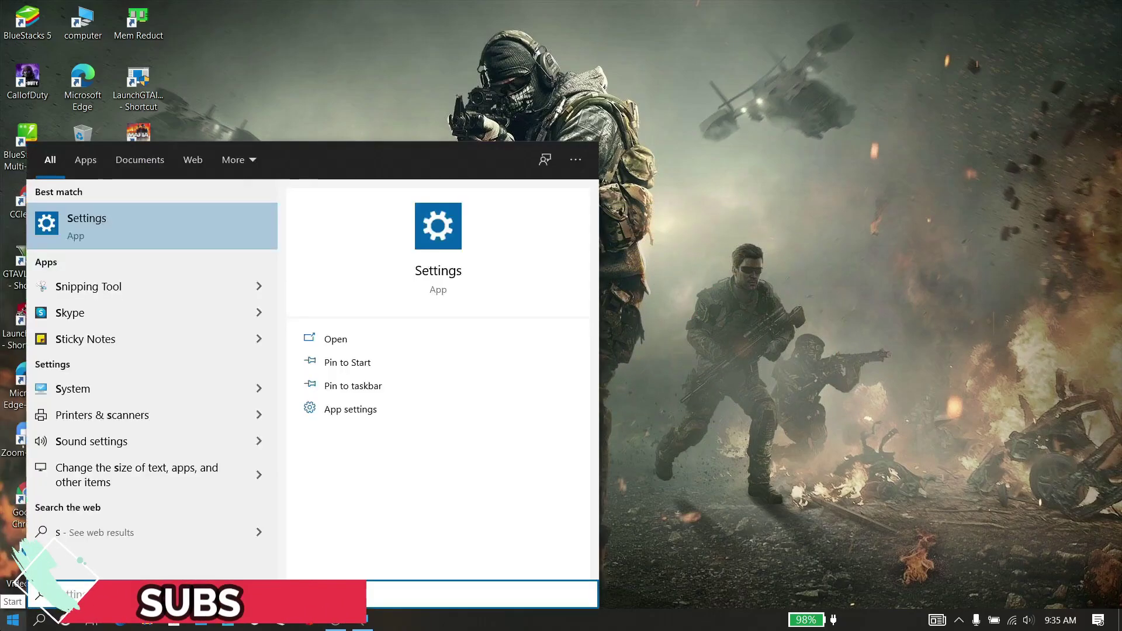
{"action": "key", "text": "BackSpace"}
{"action": "type", "text": "ys"}
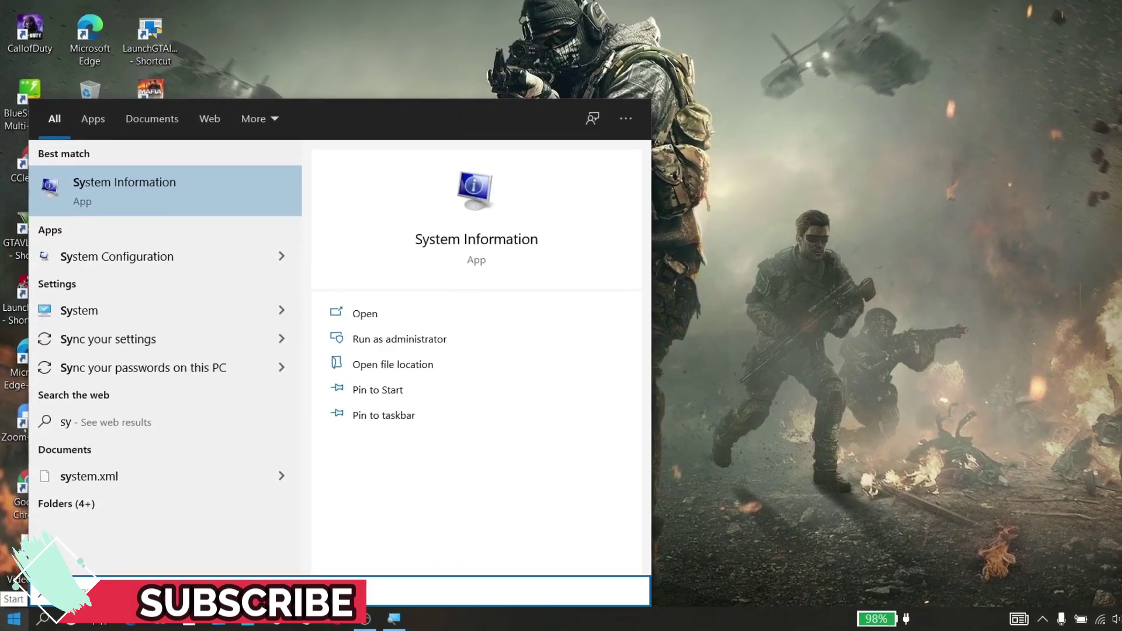
{"action": "type", "text": "tem "}
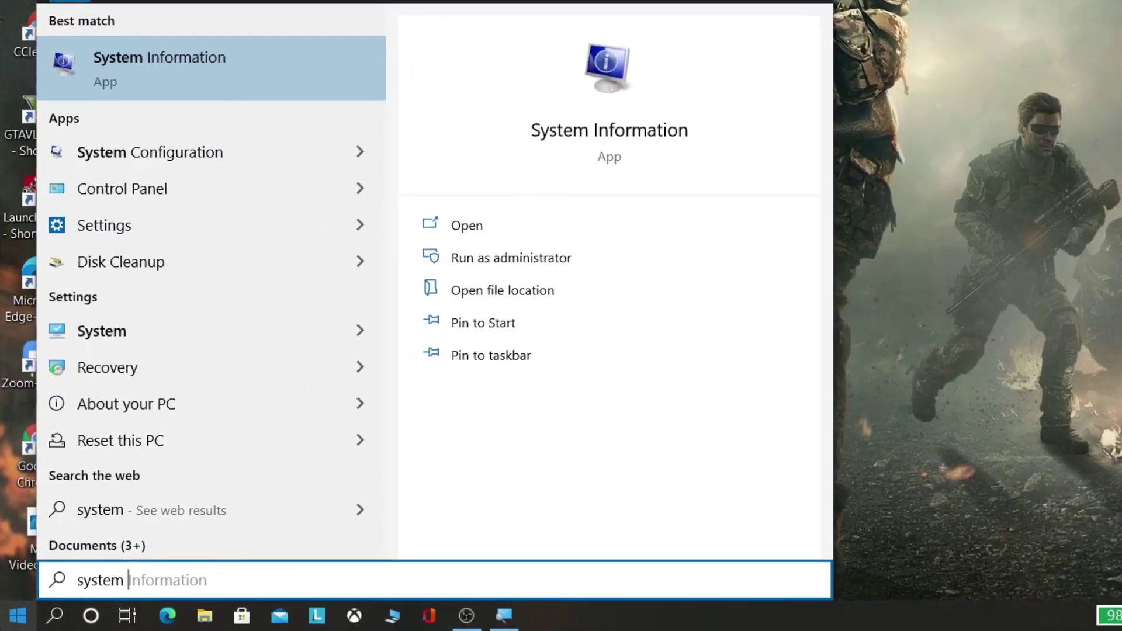
{"action": "type", "text": "res"}
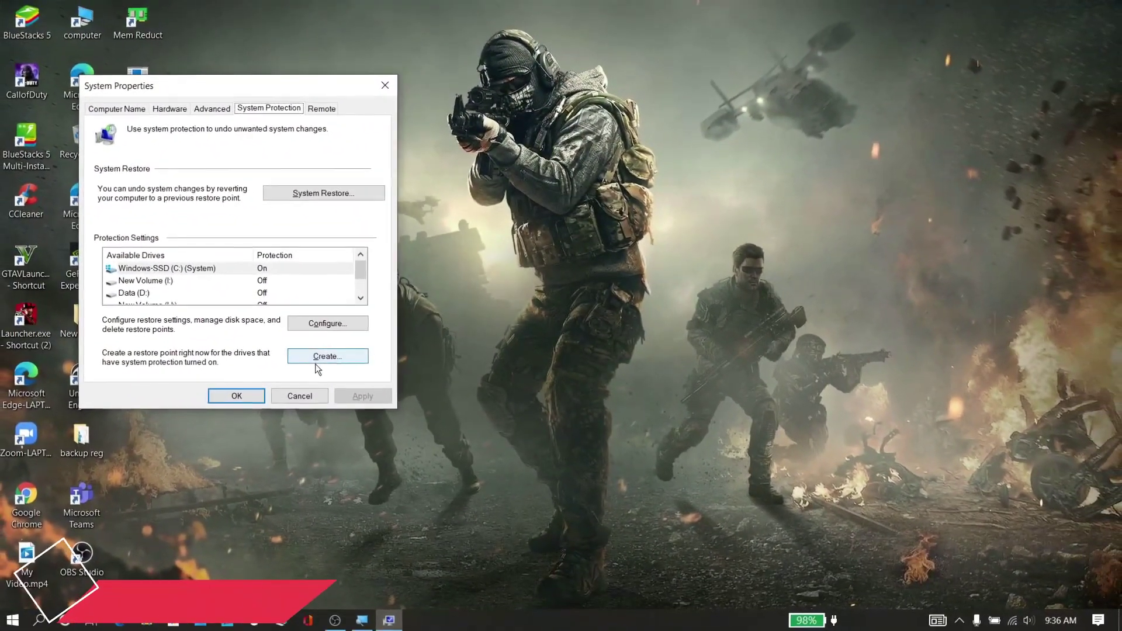
- Create a restore point described as "best restore point" and dismiss the completion notice
{"action": "left_click", "coordinate": [317, 362]}
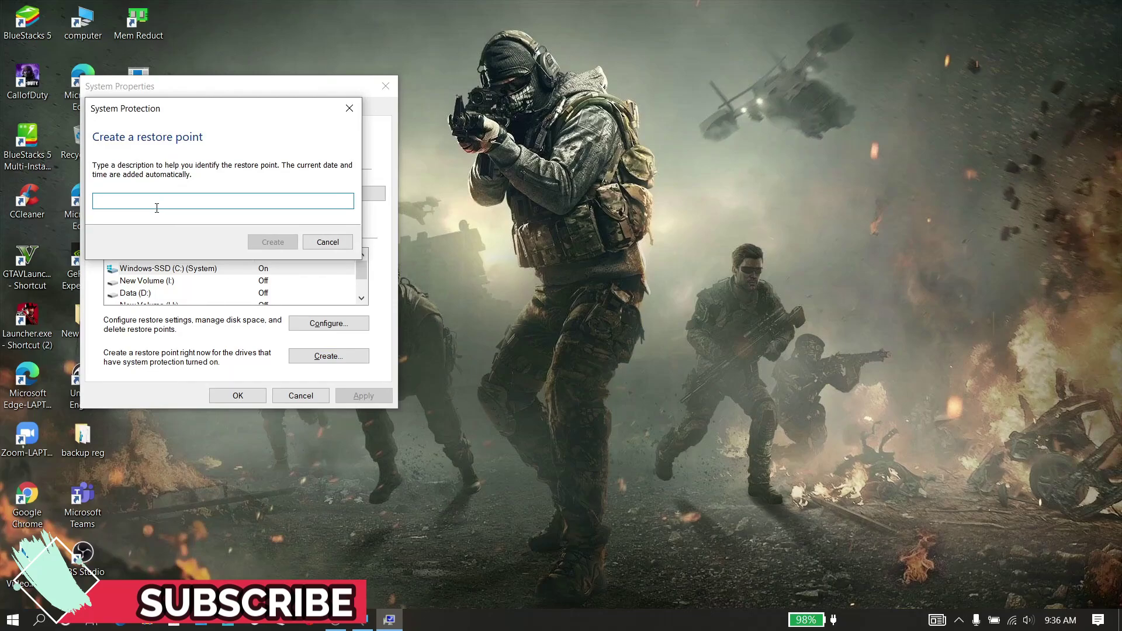
{"action": "type", "text": "best restore point"}
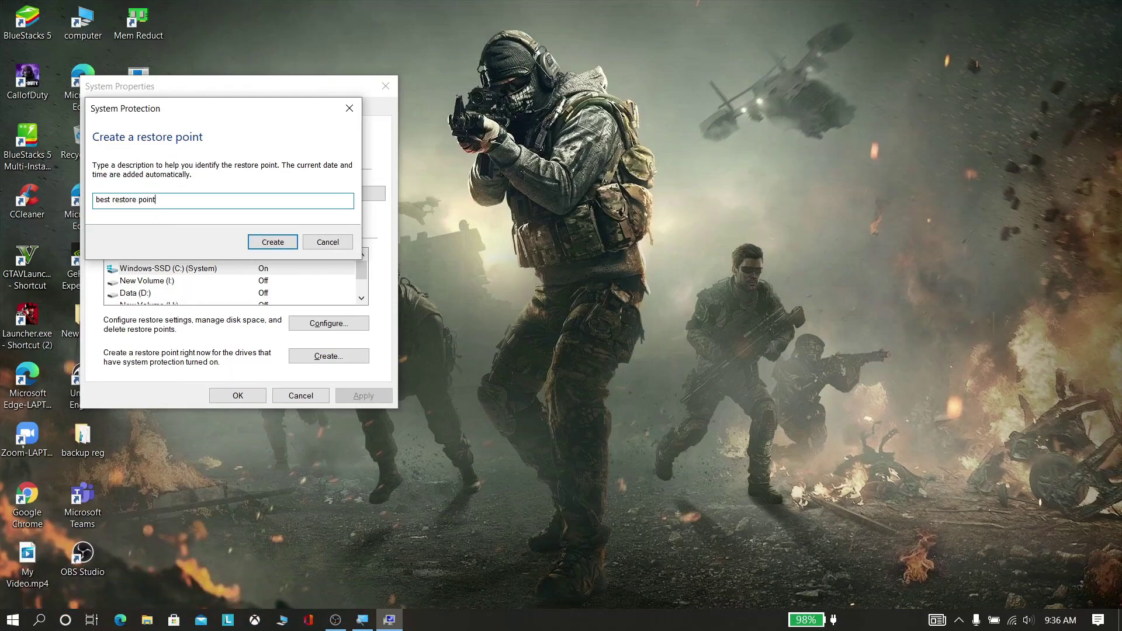
{"action": "key", "text": "Return"}
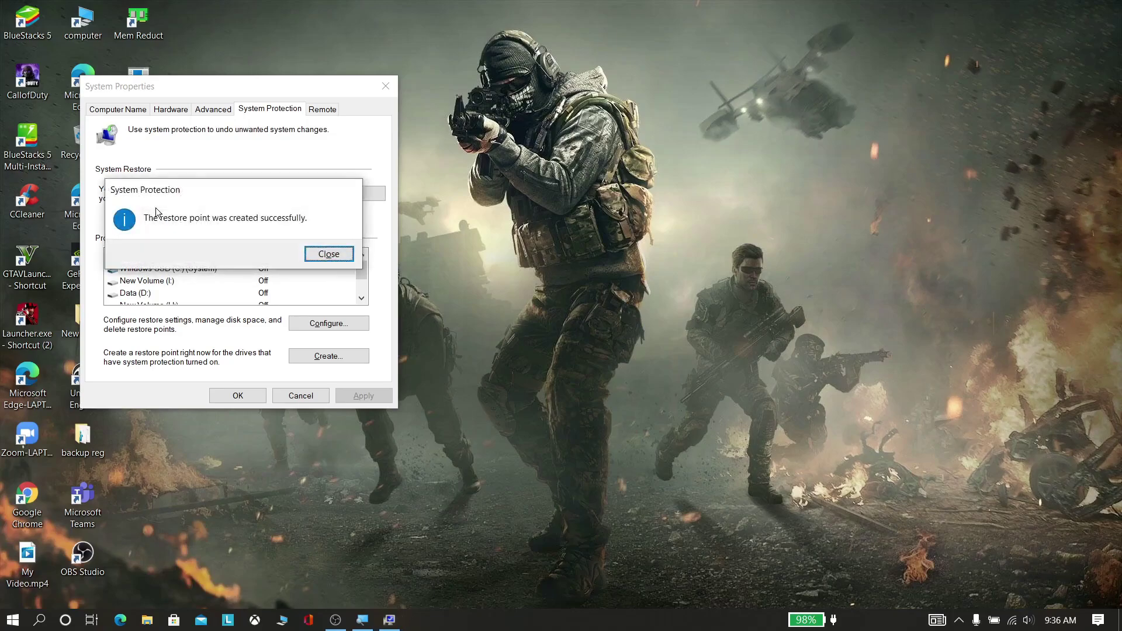
{"action": "left_click", "coordinate": [315, 253]}
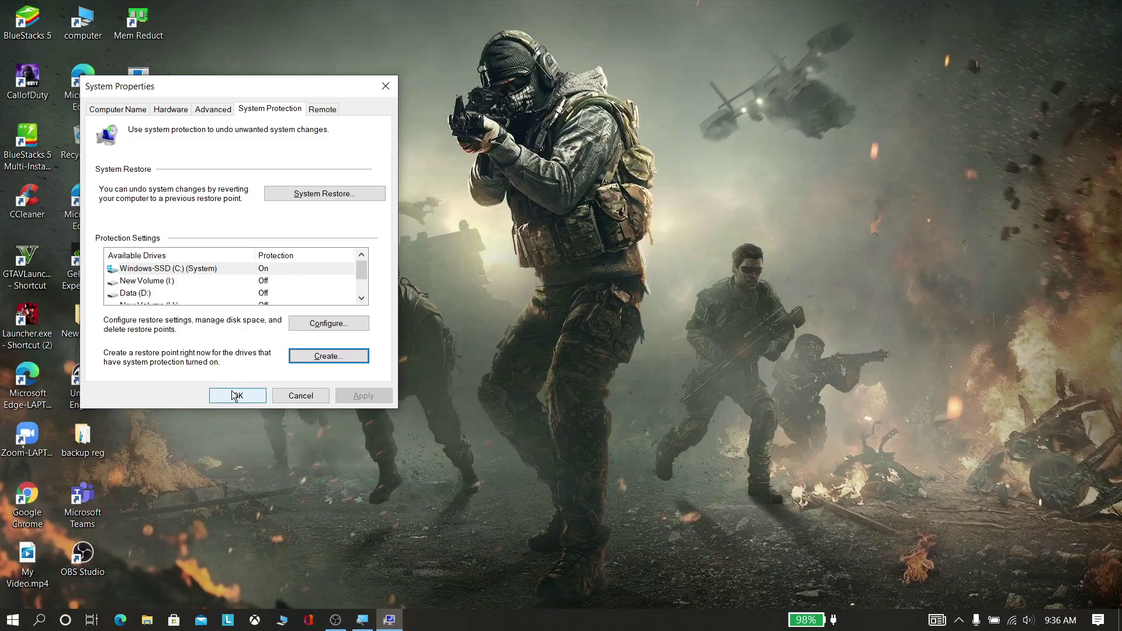
- Launch System Restore from the System Protection settings
{"action": "left_click", "coordinate": [321, 196]}
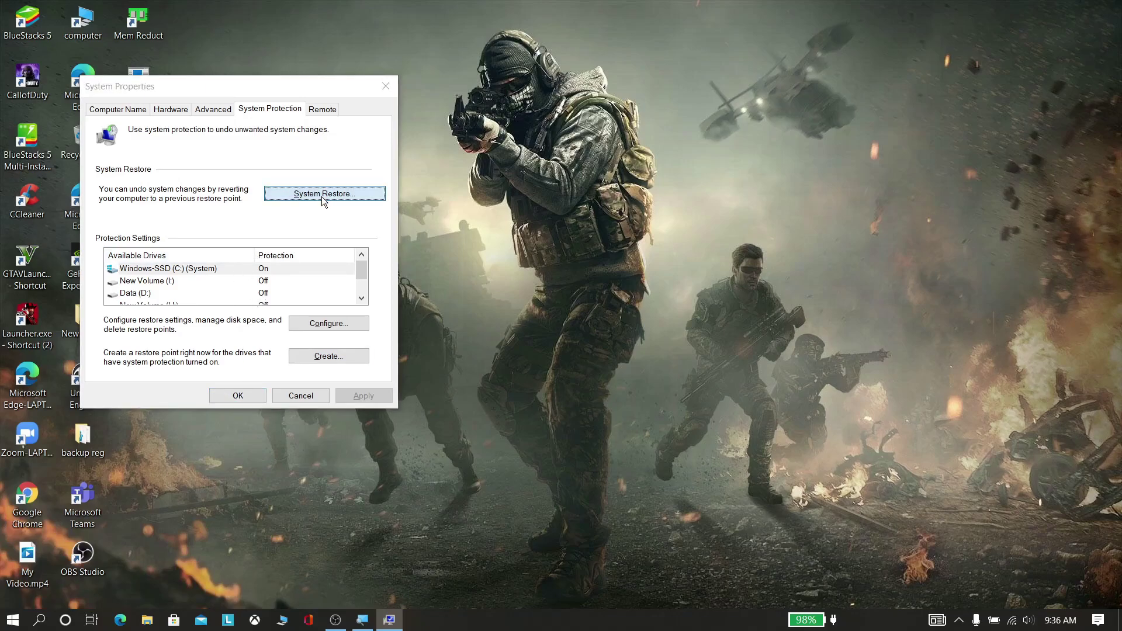
{"action": "left_click", "coordinate": [661, 459]}
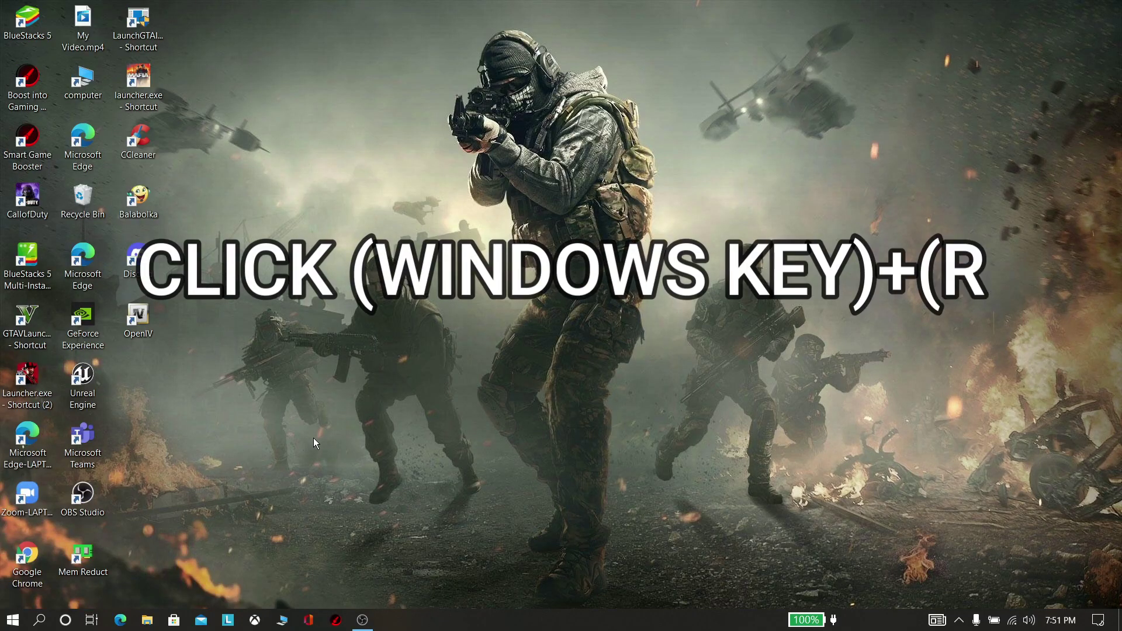
- Launch the Registry Editor through the Run dialog with the command REGEDIT
{"action": "key", "text": "super+r"}
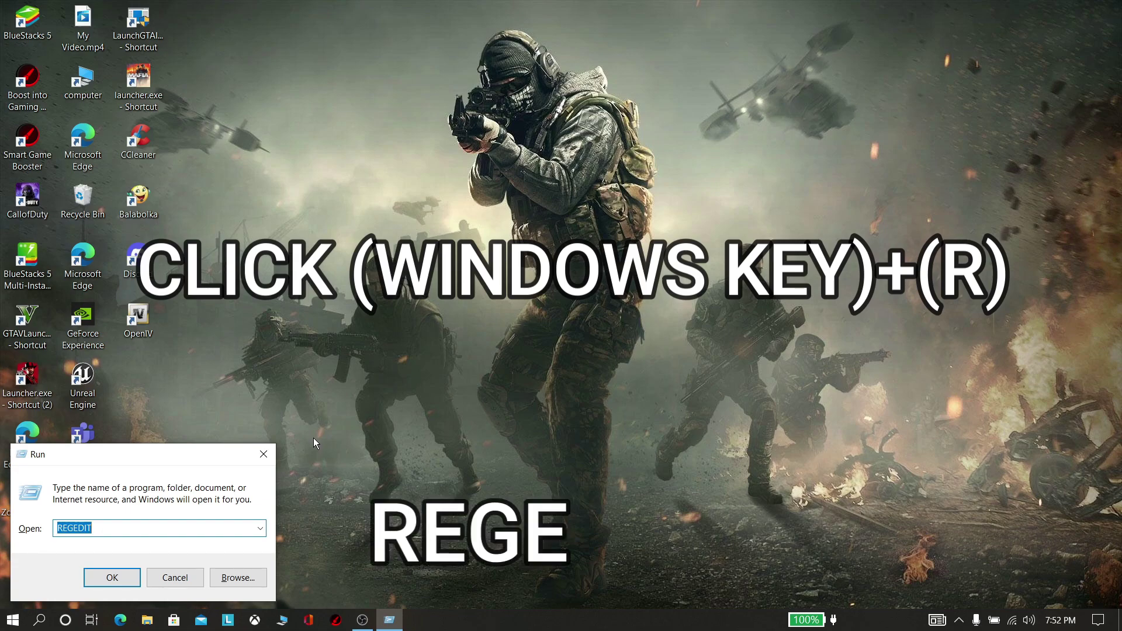
{"action": "type", "text": "REGEDIT"}
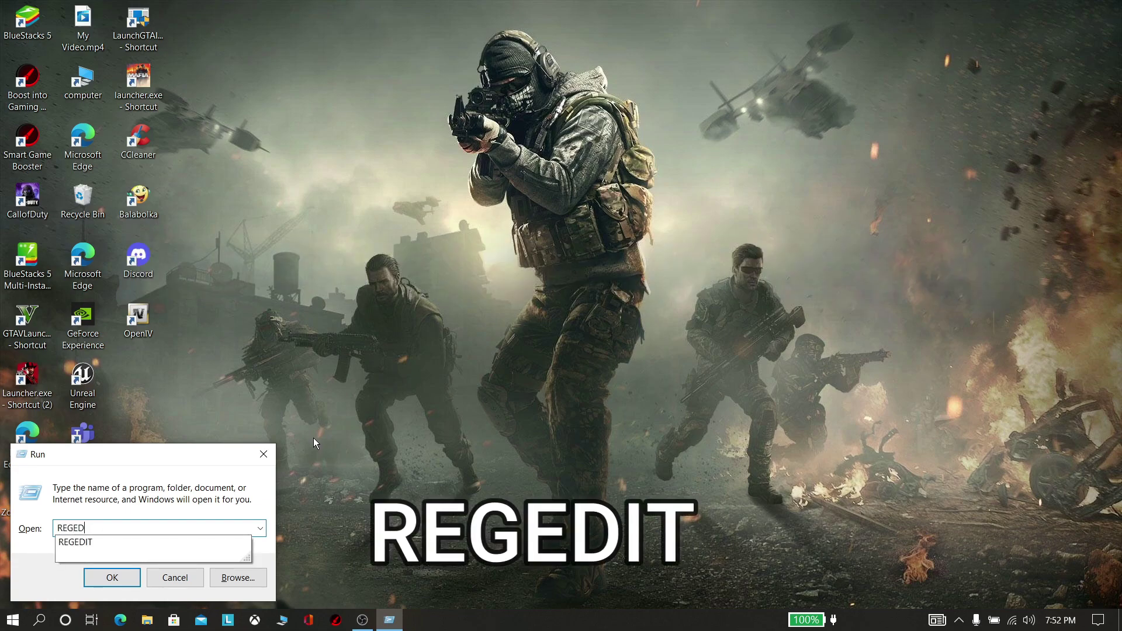
{"action": "key", "text": "Return"}
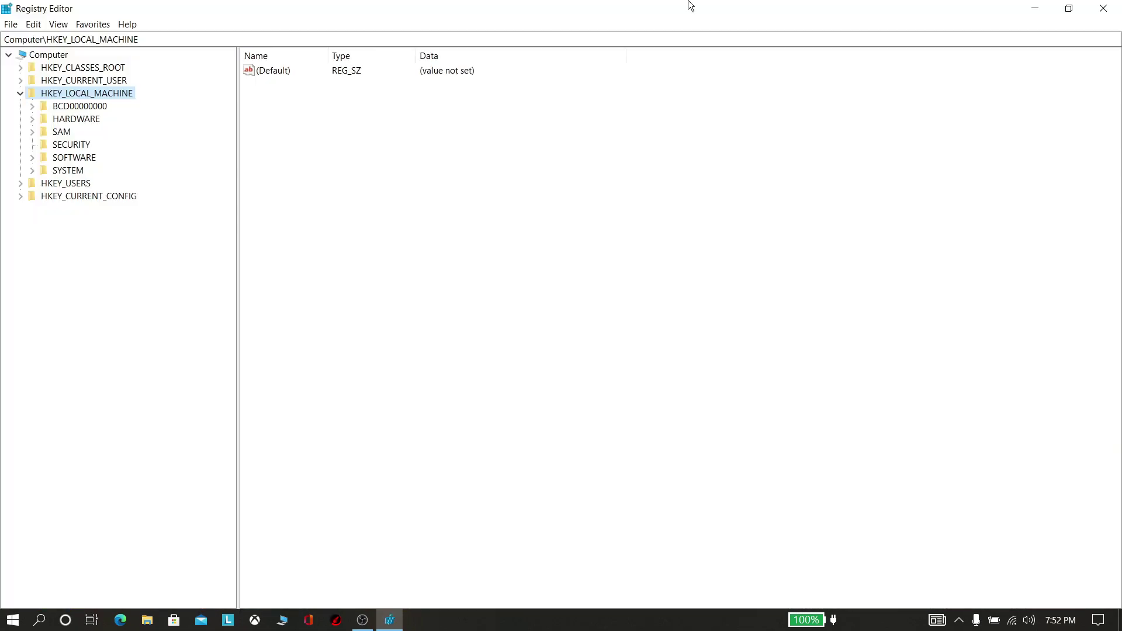
- Expand the registry tree through HKEY_LOCAL_MACHINE, SYSTEM and CurrentControlSet down to the subkeys of Control
{"action": "left_click", "coordinate": [20, 93]}
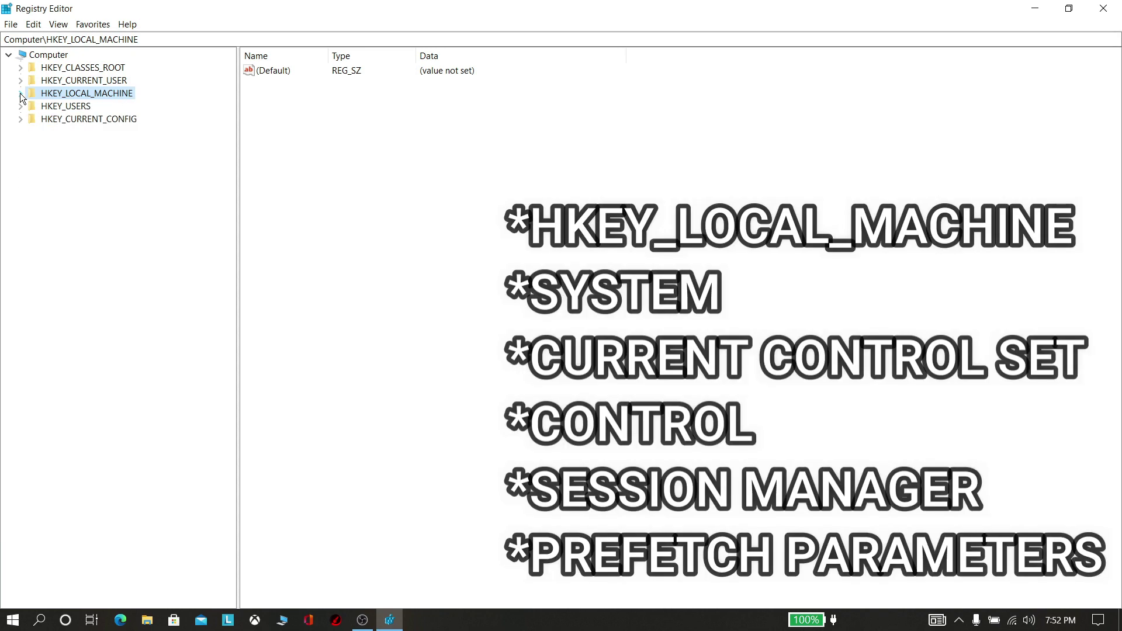
{"action": "left_click", "coordinate": [20, 94]}
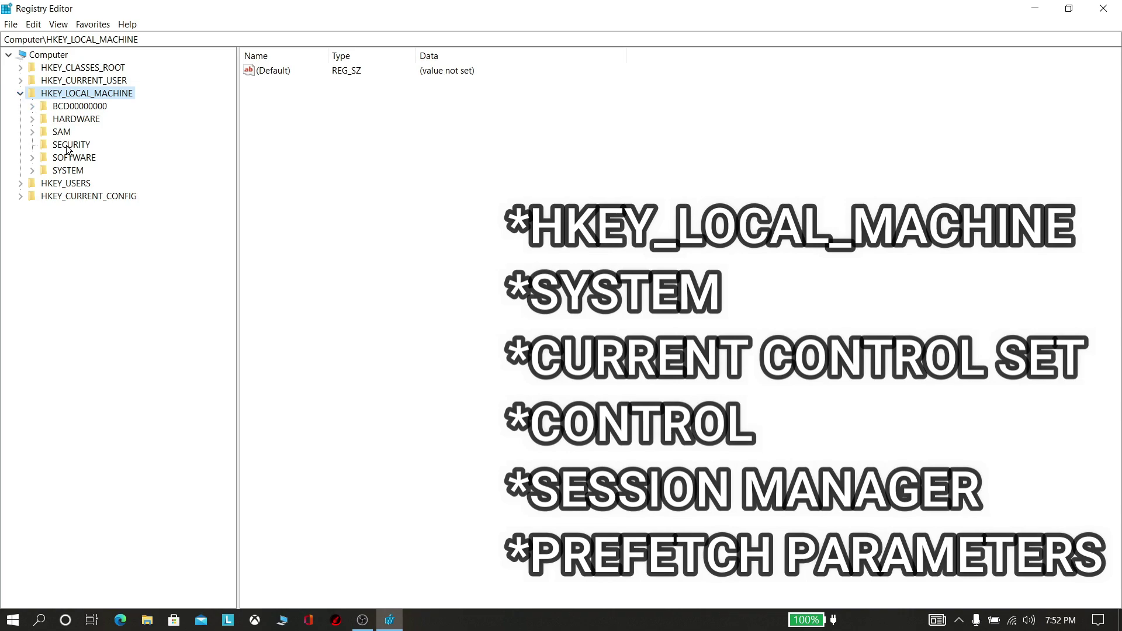
{"action": "left_click", "coordinate": [31, 170]}
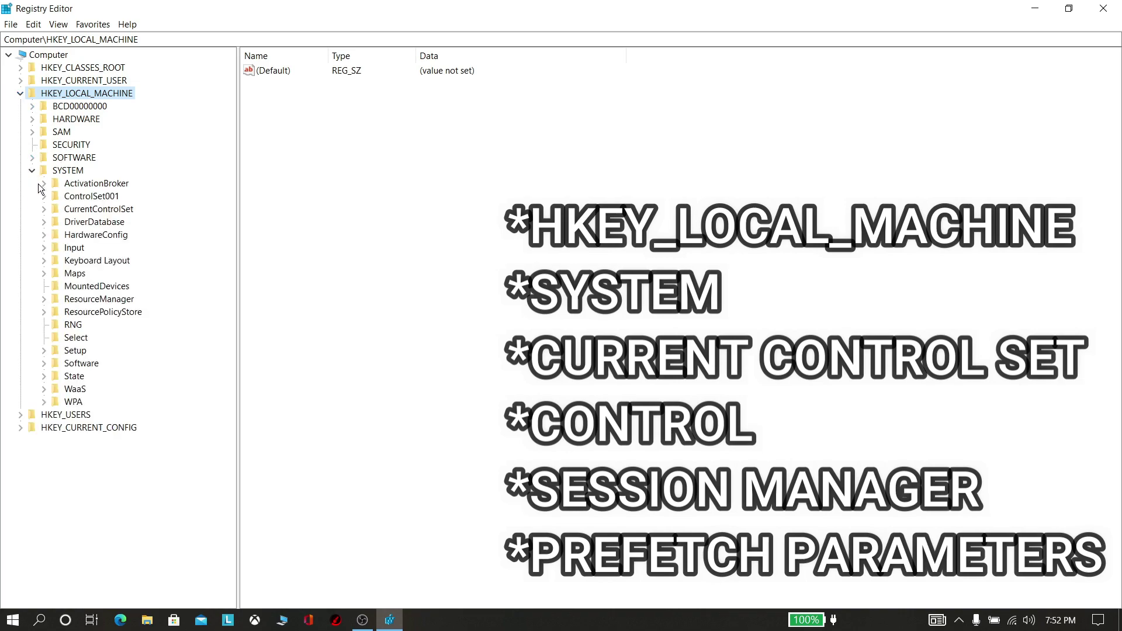
{"action": "left_click", "coordinate": [44, 209]}
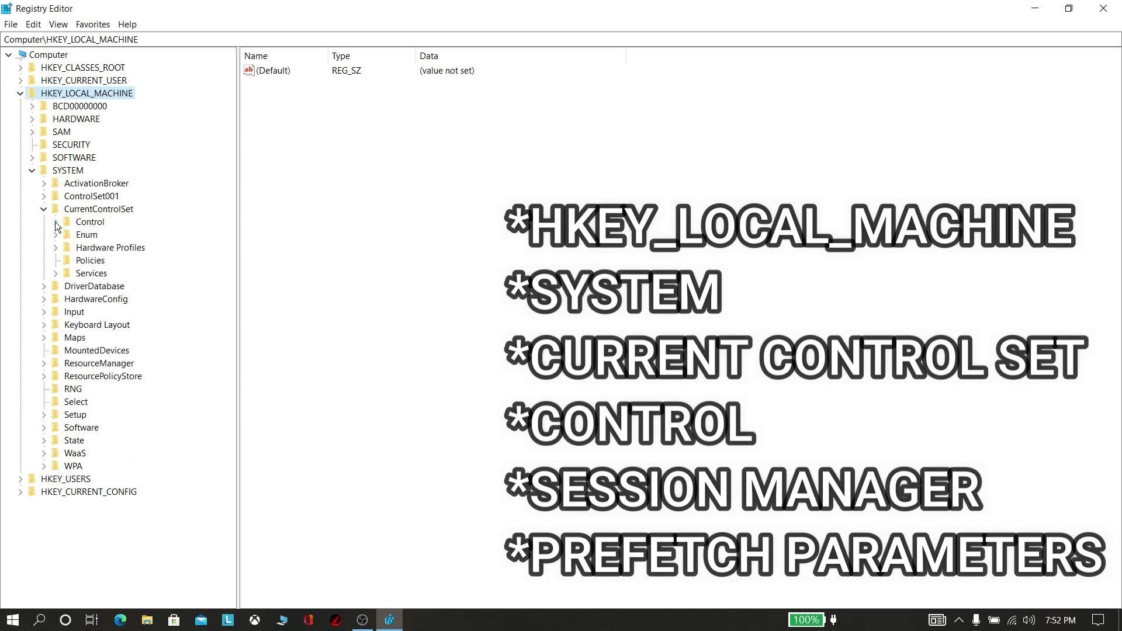
{"action": "left_click", "coordinate": [56, 222]}
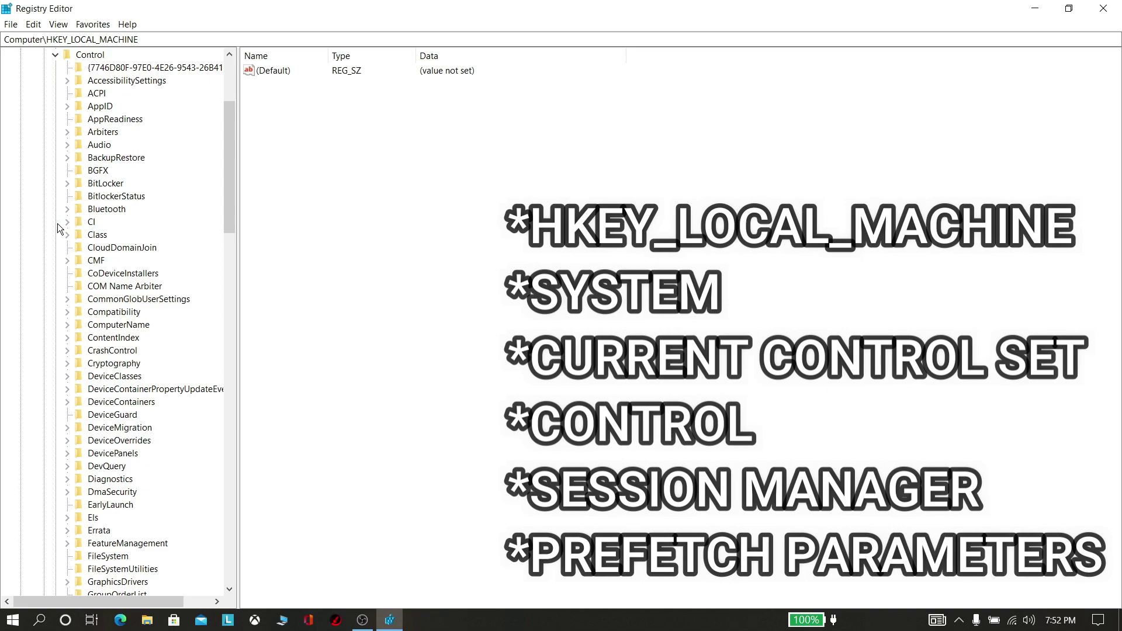
- Expand Session Manager and Memory Management under Control and select the PrefetchParameters key
{"action": "scroll", "coordinate": [130, 196], "scroll_direction": "down", "scroll_amount": 9}
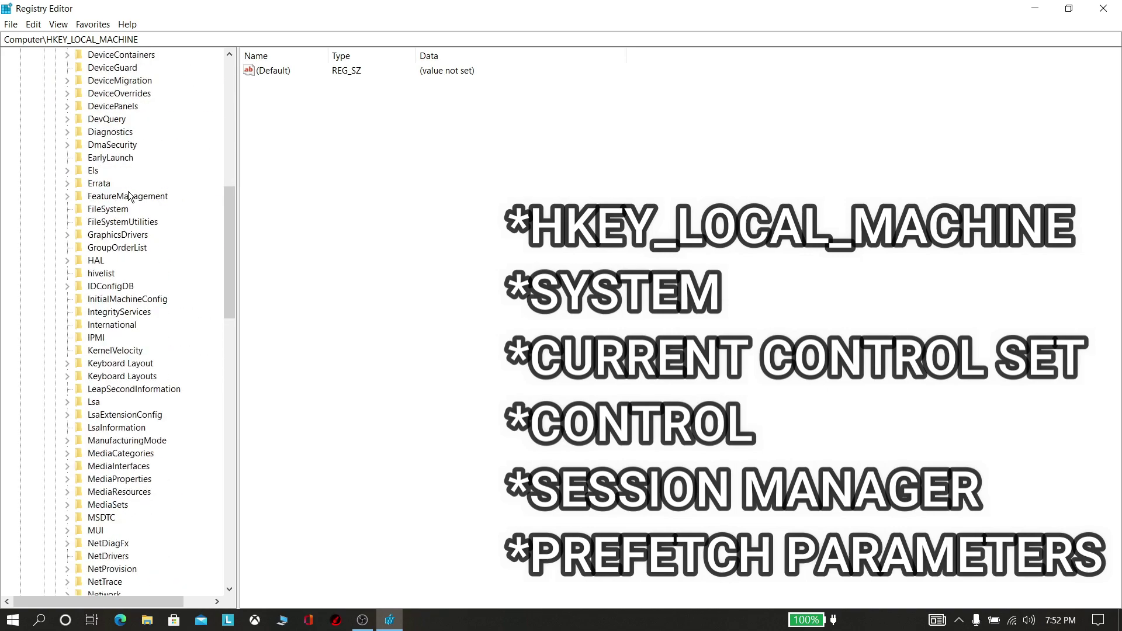
{"action": "scroll", "coordinate": [130, 196], "scroll_direction": "down", "scroll_amount": 11}
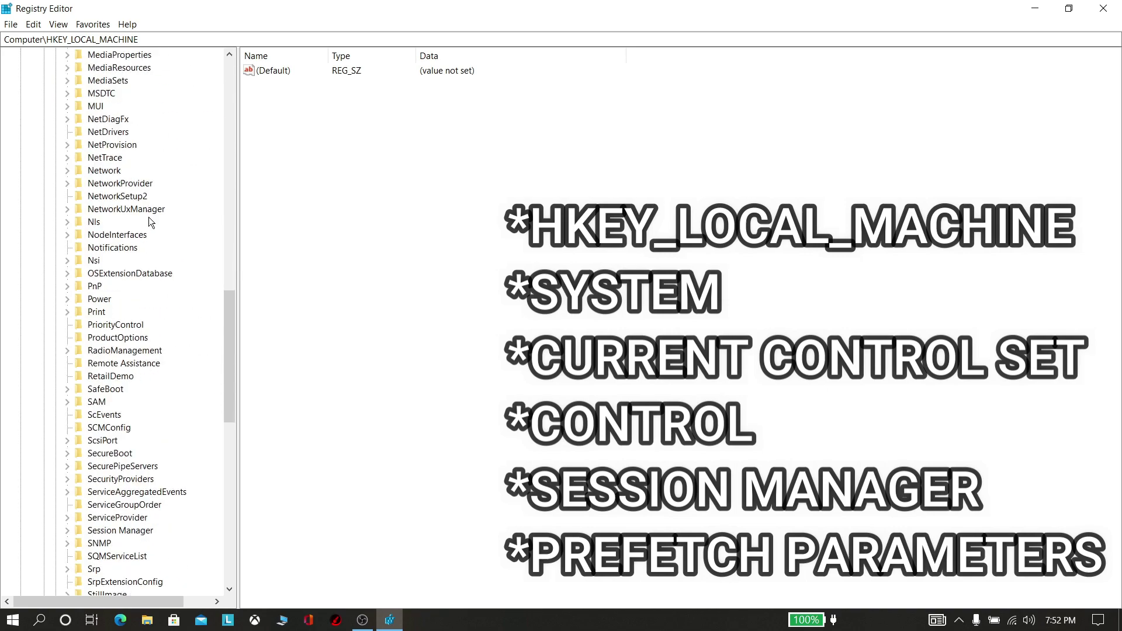
{"action": "scroll", "coordinate": [192, 370], "scroll_direction": "down", "scroll_amount": 2}
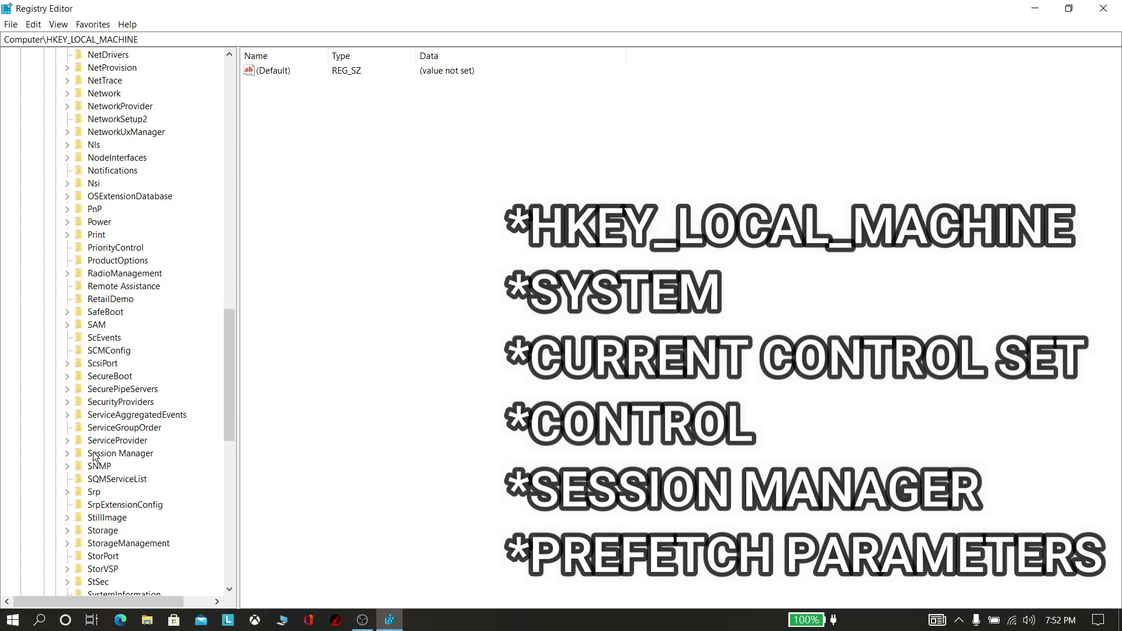
{"action": "left_click", "coordinate": [69, 455]}
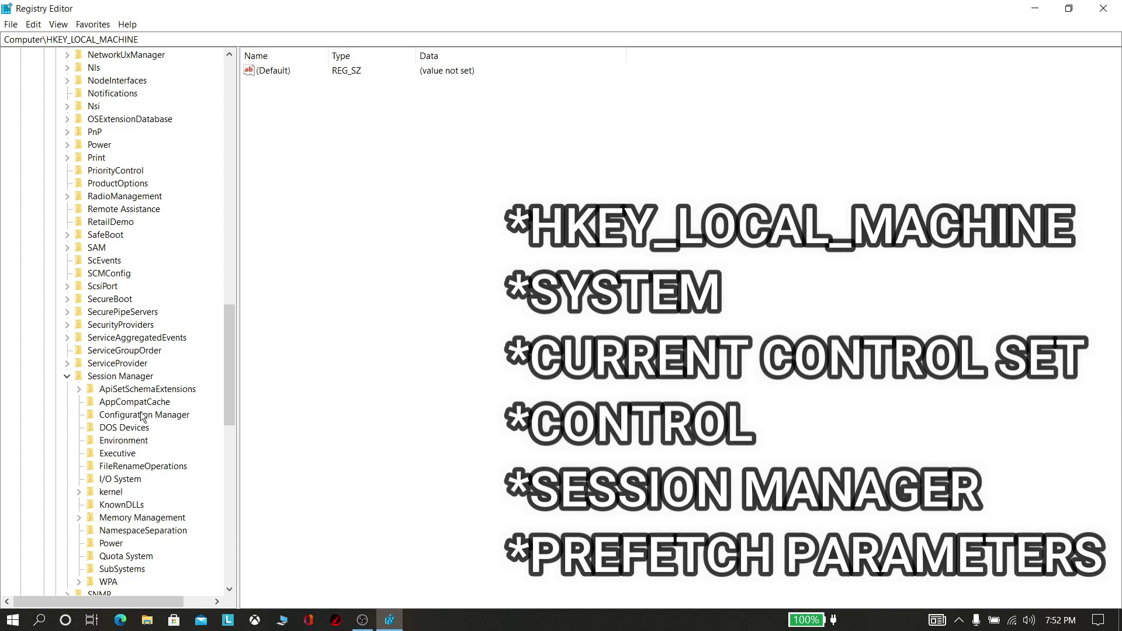
{"action": "scroll", "coordinate": [95, 520], "scroll_direction": "down", "scroll_amount": 2}
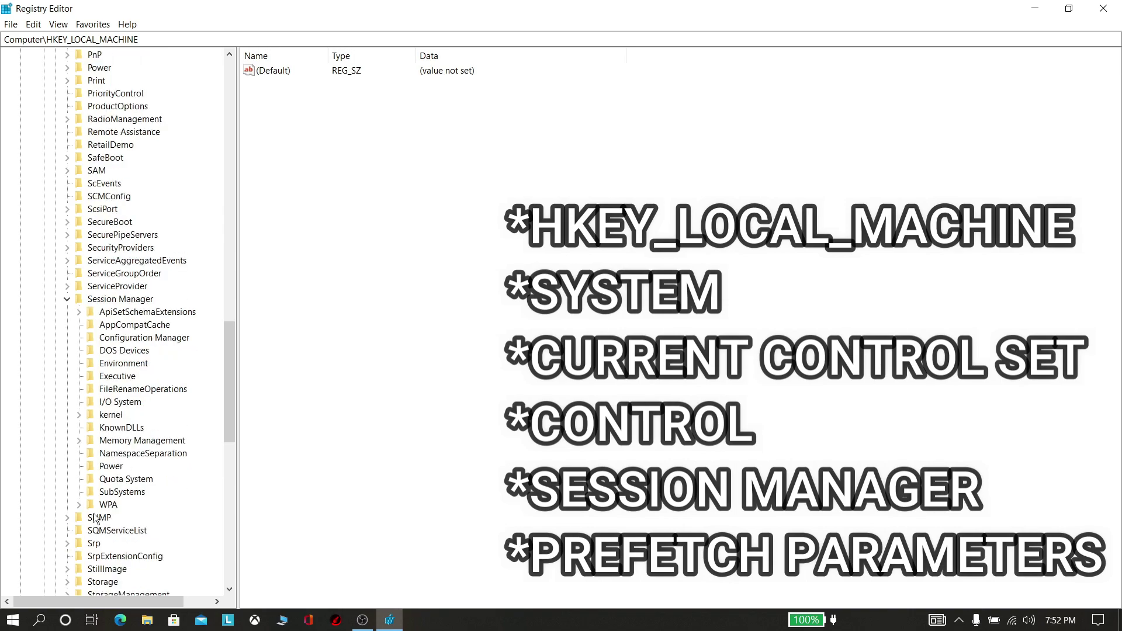
{"action": "left_click", "coordinate": [79, 441]}
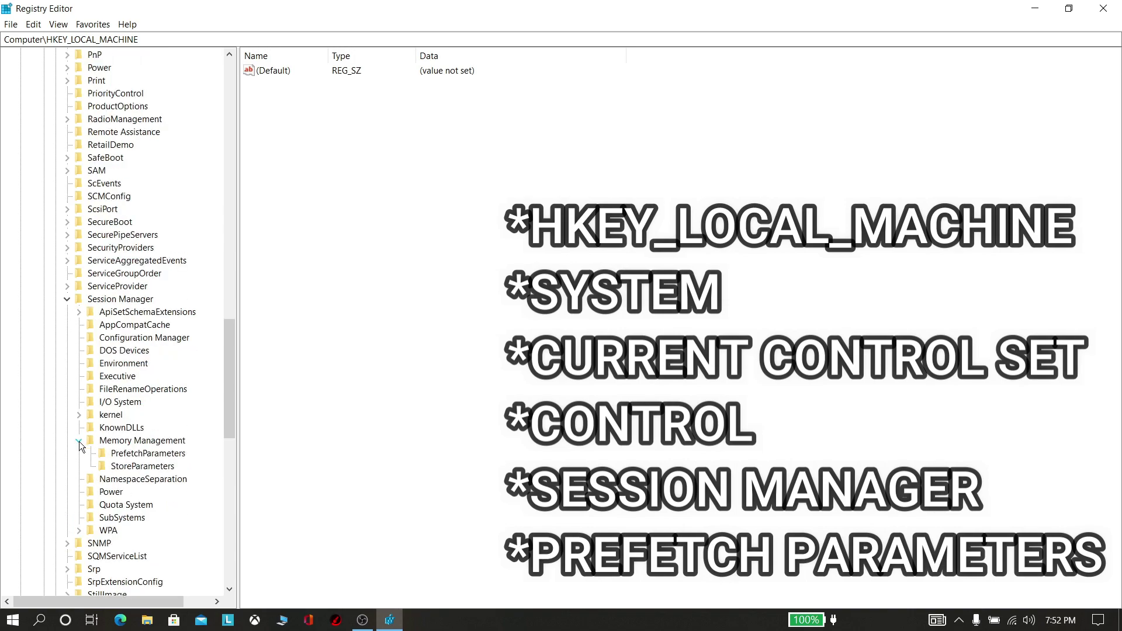
{"action": "left_click", "coordinate": [117, 456]}
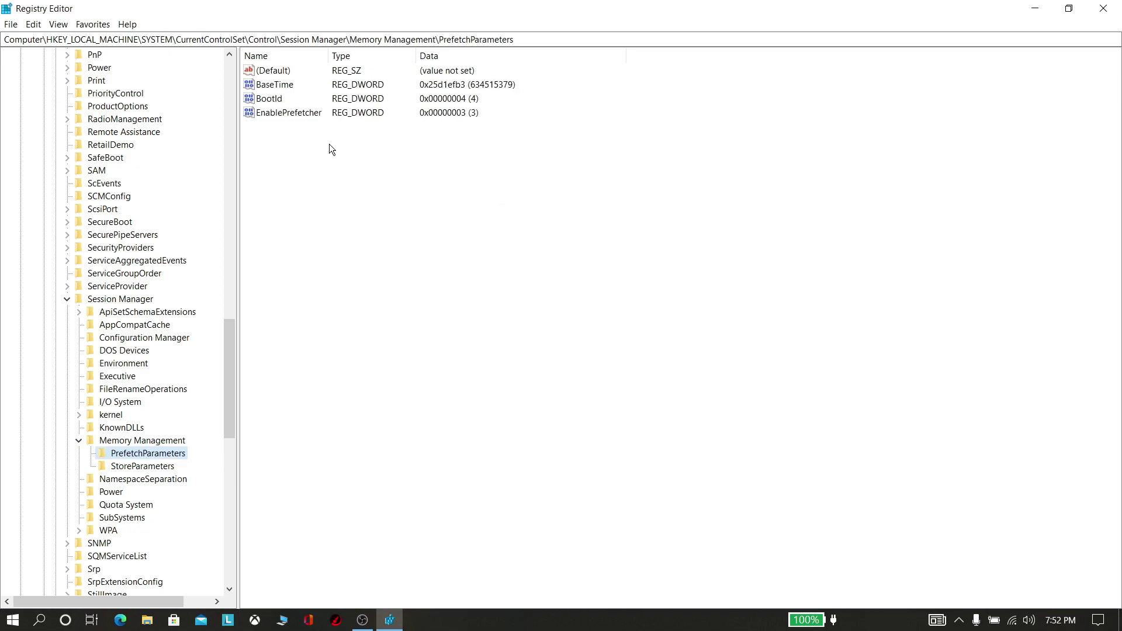
- Open the EnablePrefetcher DWORD for editing and set its base to Decimal
{"action": "left_click", "coordinate": [305, 115]}
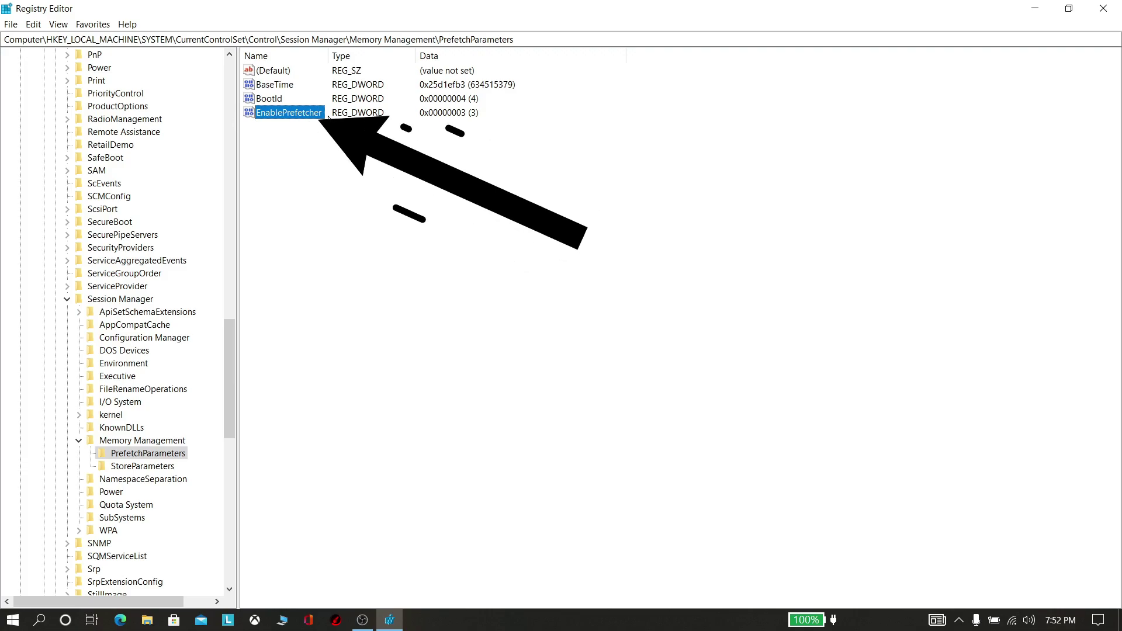
{"action": "left_click", "coordinate": [345, 115]}
{"action": "double_click", "coordinate": [251, 115]}
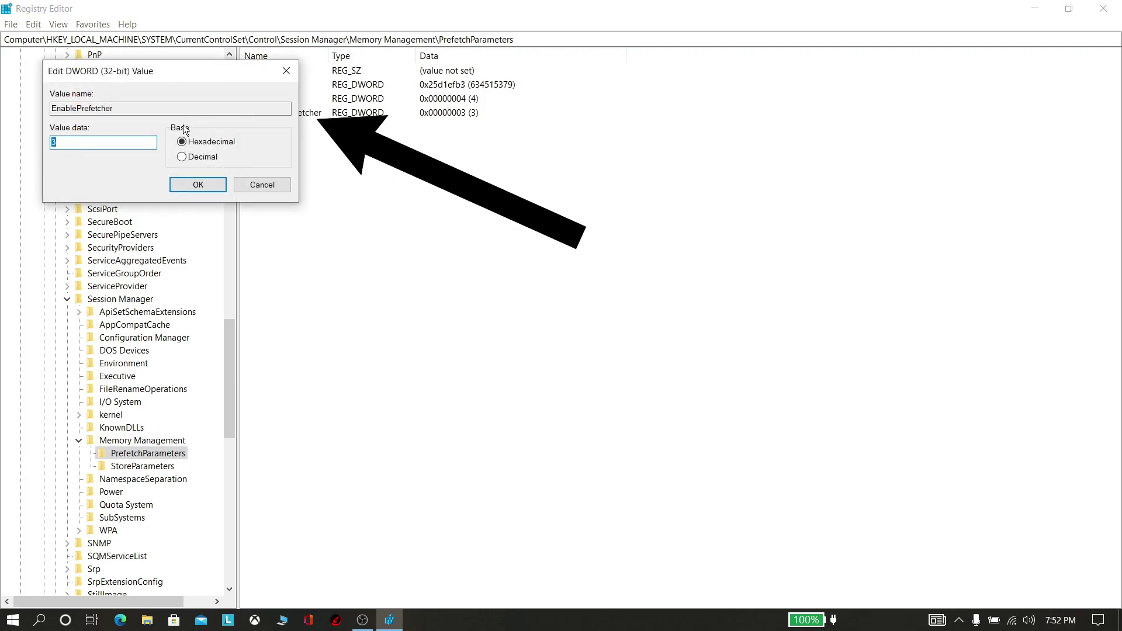
{"action": "left_click", "coordinate": [182, 156]}
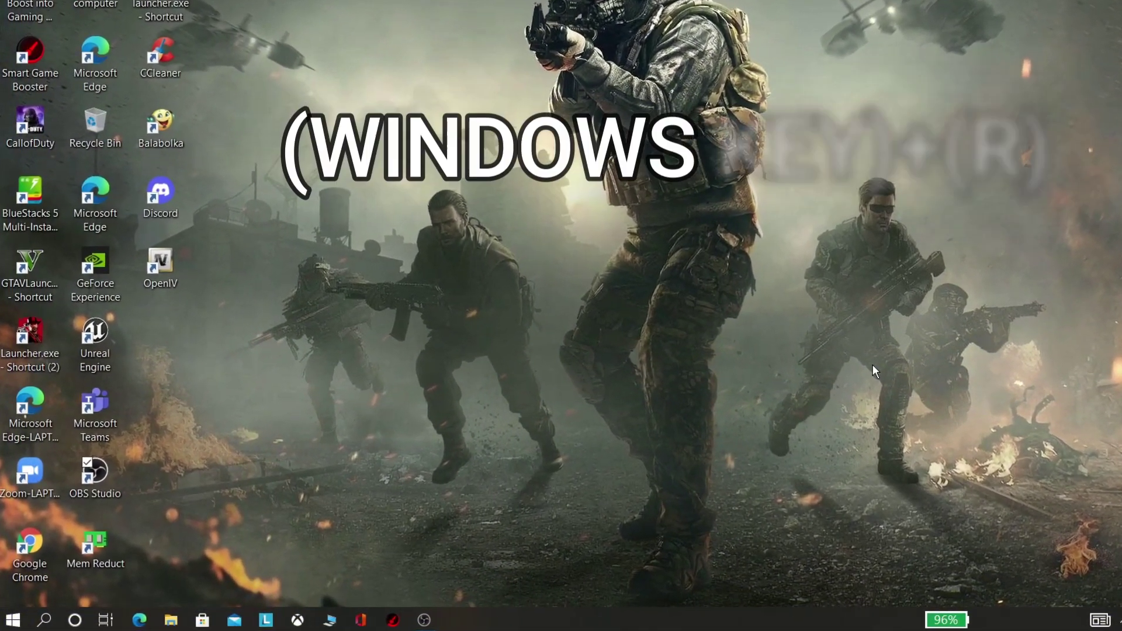
- Launch System Configuration through the Run dialog with the command msconfig
{"action": "key", "text": "super+r"}
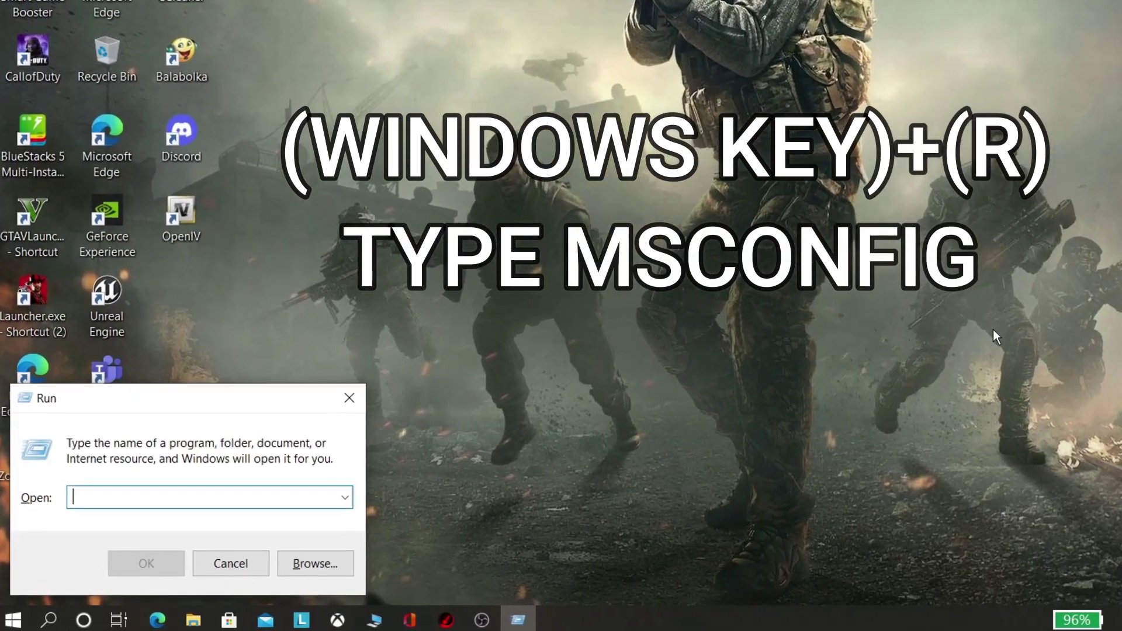
{"action": "type", "text": "msconf"}
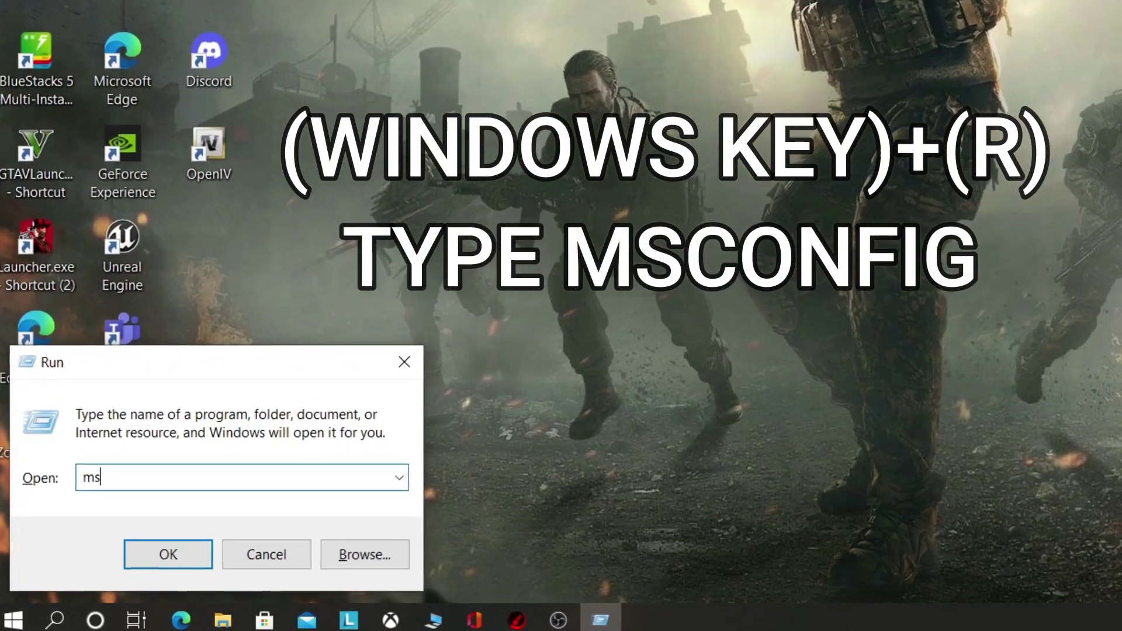
{"action": "type", "text": "ig"}
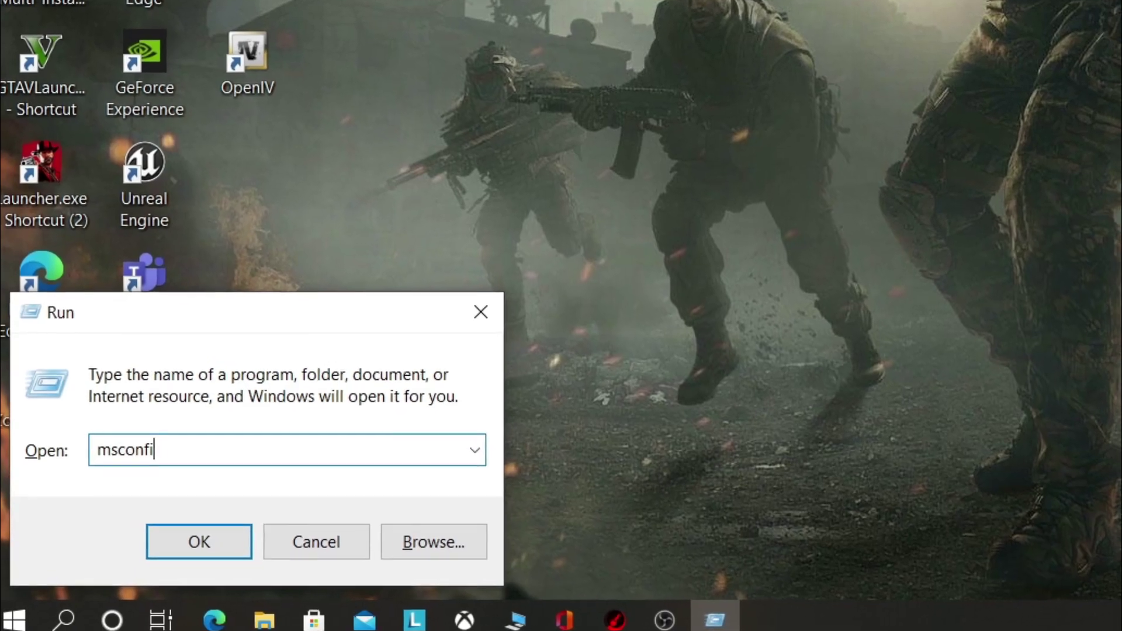
{"action": "key", "text": "Return"}
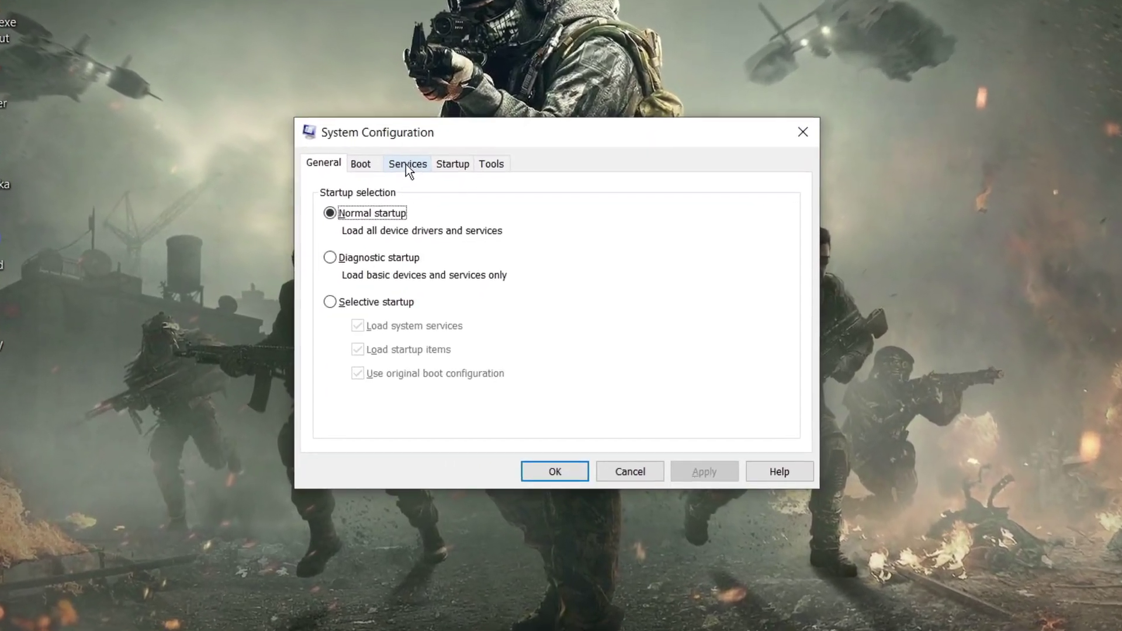
- Show the services in System Configuration, hide all Microsoft services and review the remaining entries
{"action": "left_click", "coordinate": [437, 189]}
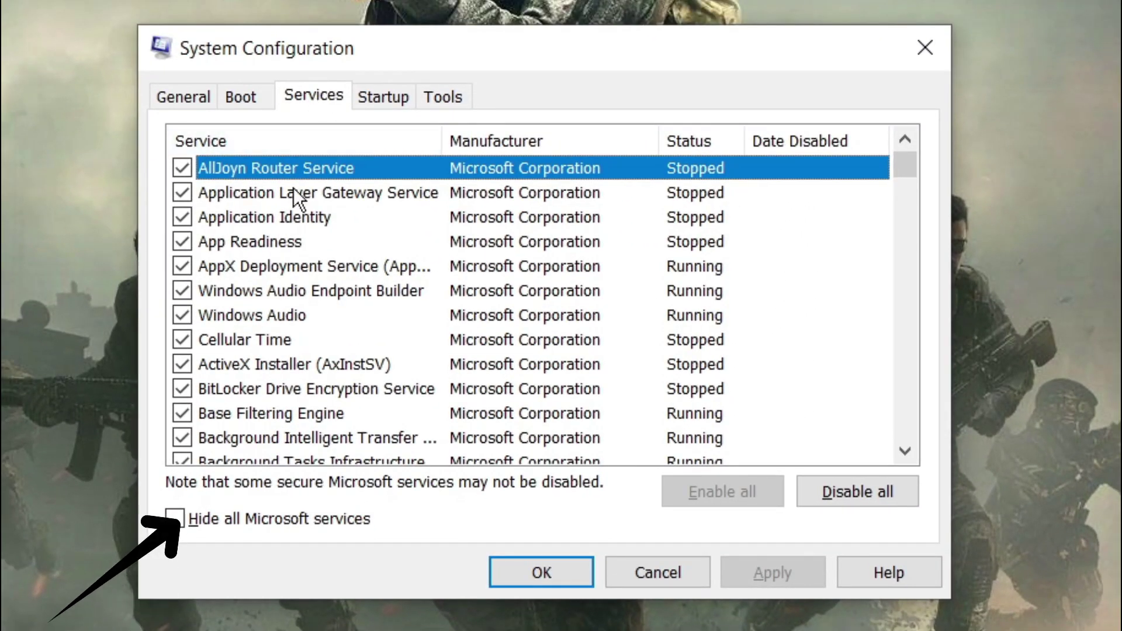
{"action": "left_click", "coordinate": [236, 525]}
{"action": "scroll", "coordinate": [290, 329], "scroll_direction": "down", "scroll_amount": 5}
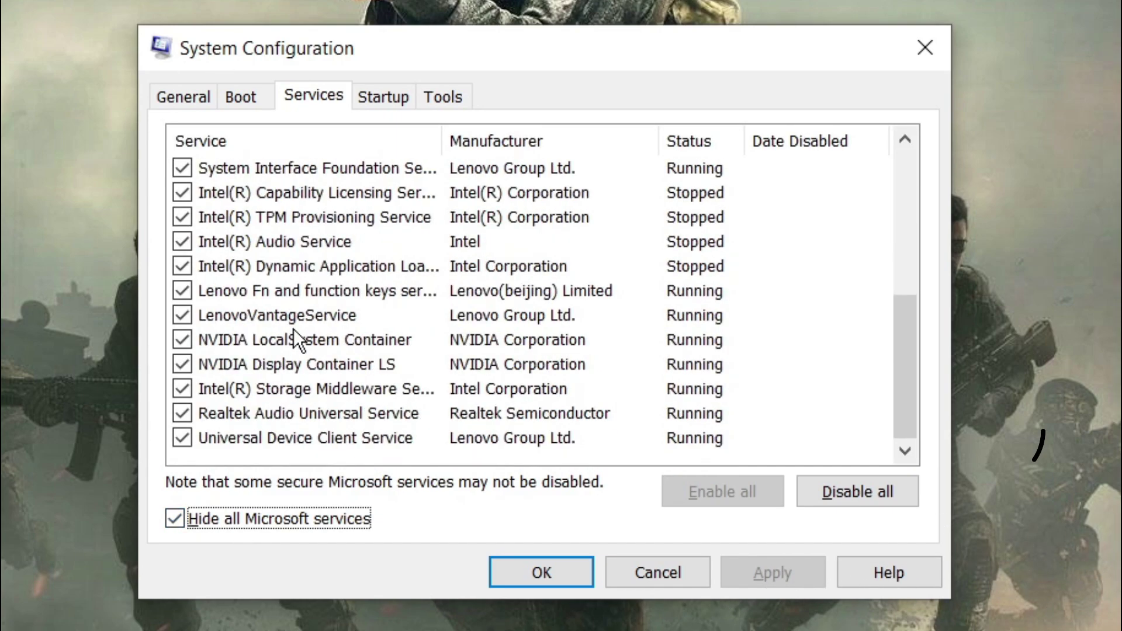
{"action": "scroll", "coordinate": [293, 328], "scroll_direction": "up", "scroll_amount": 4}
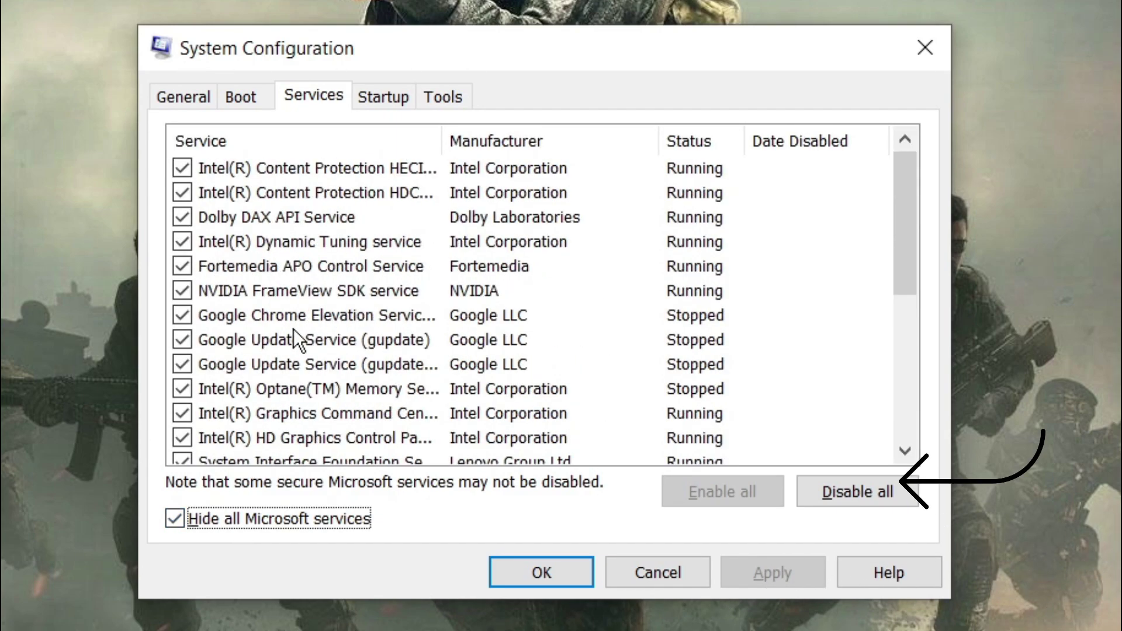
- Disable all of the listed non-Microsoft services in System Configuration and apply the change
{"action": "scroll", "coordinate": [293, 329], "scroll_direction": "down", "scroll_amount": 2}
{"action": "scroll", "coordinate": [294, 329], "scroll_direction": "up", "scroll_amount": 2}
{"action": "scroll", "coordinate": [293, 329], "scroll_direction": "down", "scroll_amount": 4}
{"action": "scroll", "coordinate": [293, 329], "scroll_direction": "up", "scroll_amount": 4}
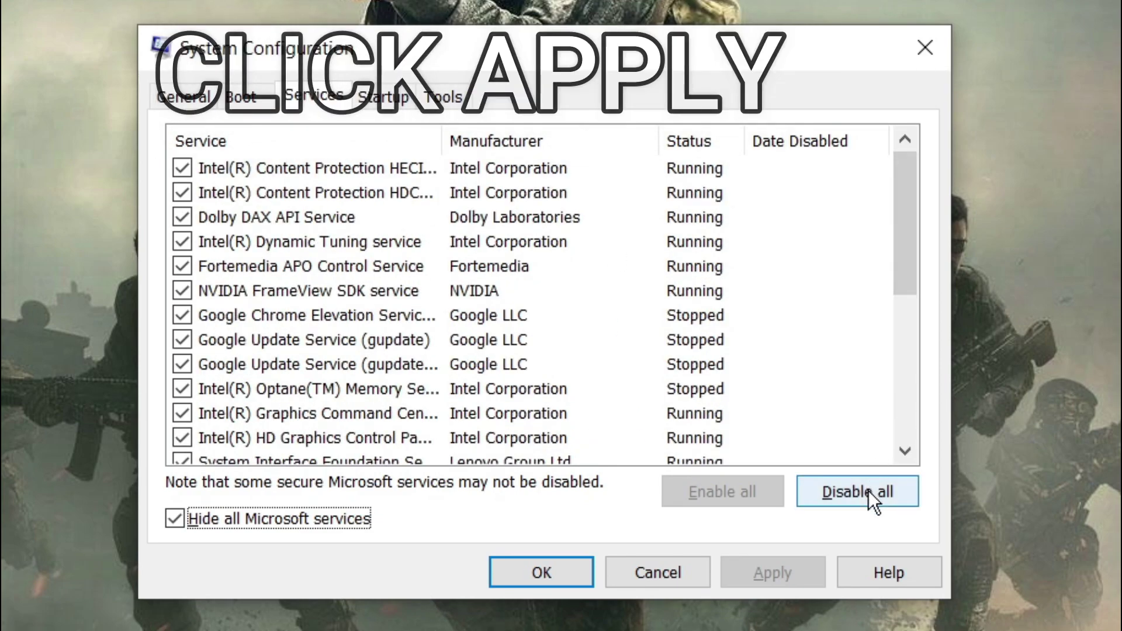
{"action": "left_click", "coordinate": [869, 490]}
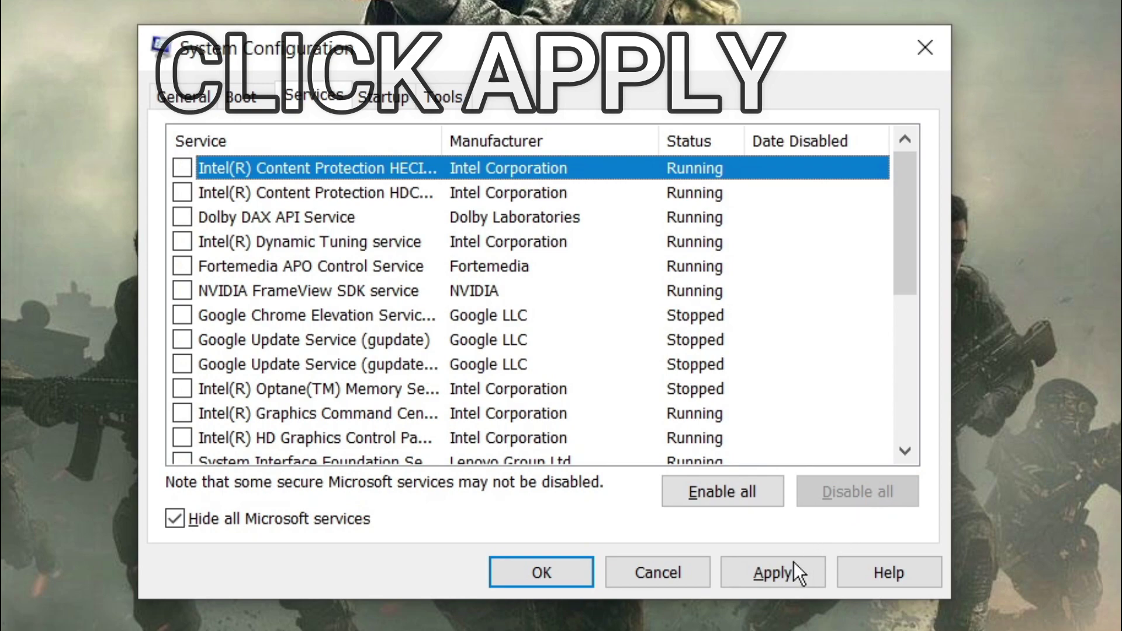
{"action": "left_click", "coordinate": [773, 574]}
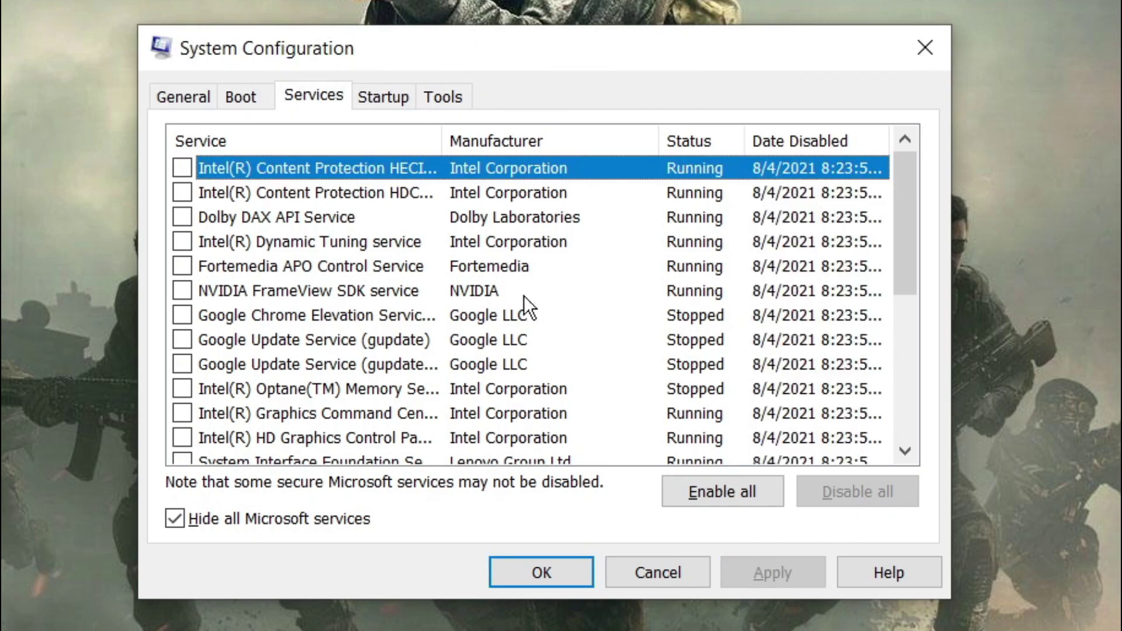
- Open Task Manager's startup list from System Configuration and disable Xbox App Services, the Windows Security notification entry and Skype
{"action": "left_click", "coordinate": [385, 106]}
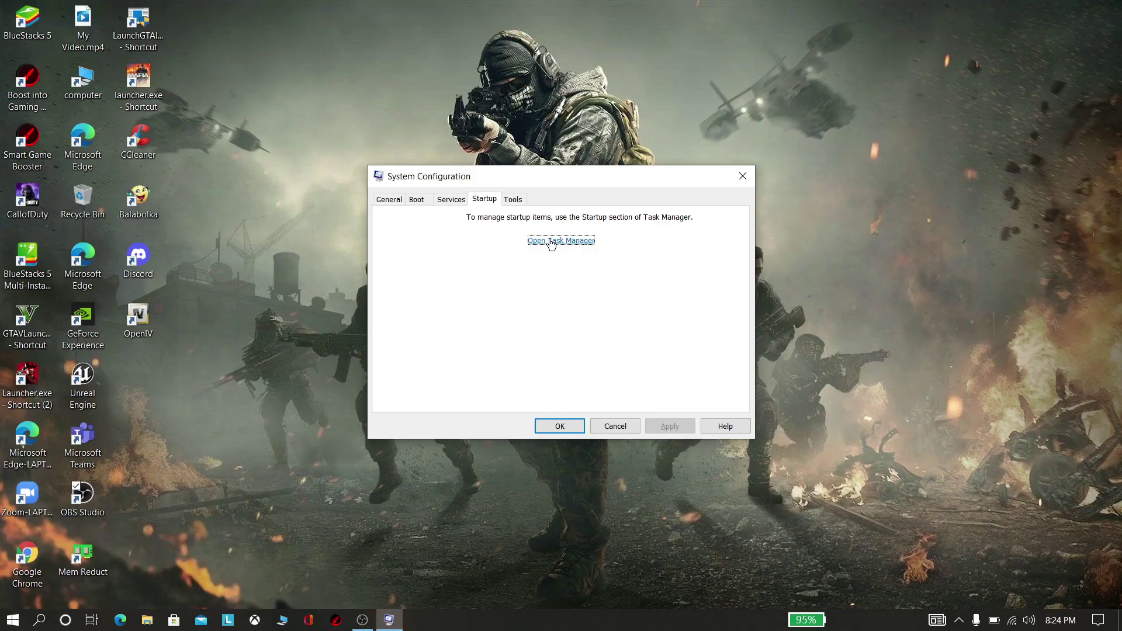
{"action": "left_click", "coordinate": [551, 241]}
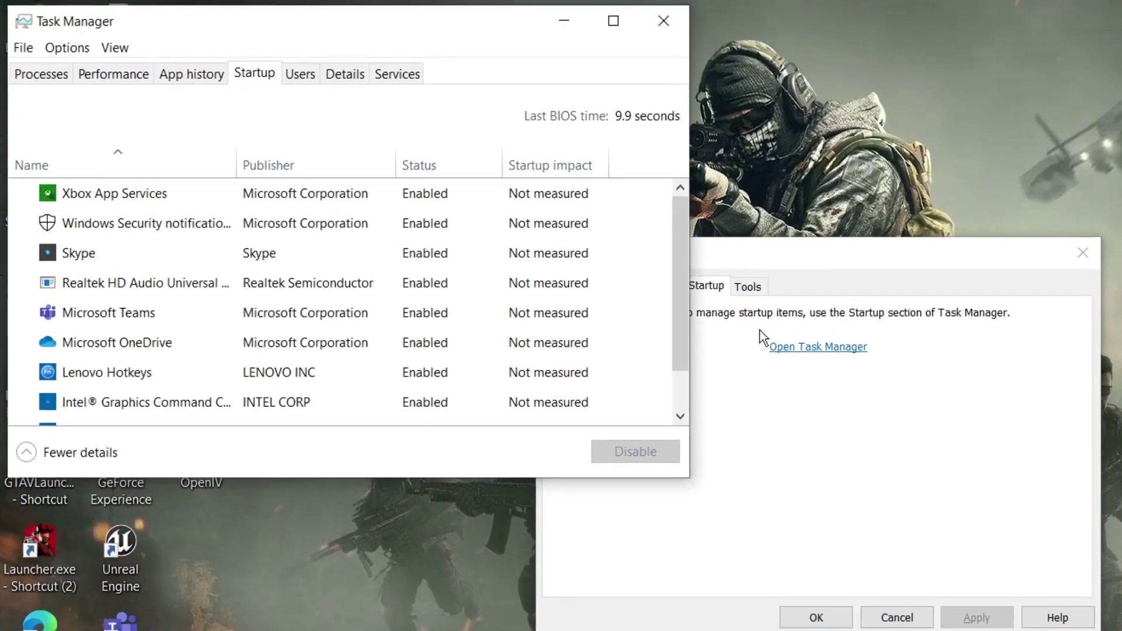
{"action": "right_click", "coordinate": [304, 193]}
{"action": "left_click", "coordinate": [339, 202]}
{"action": "right_click", "coordinate": [303, 220]}
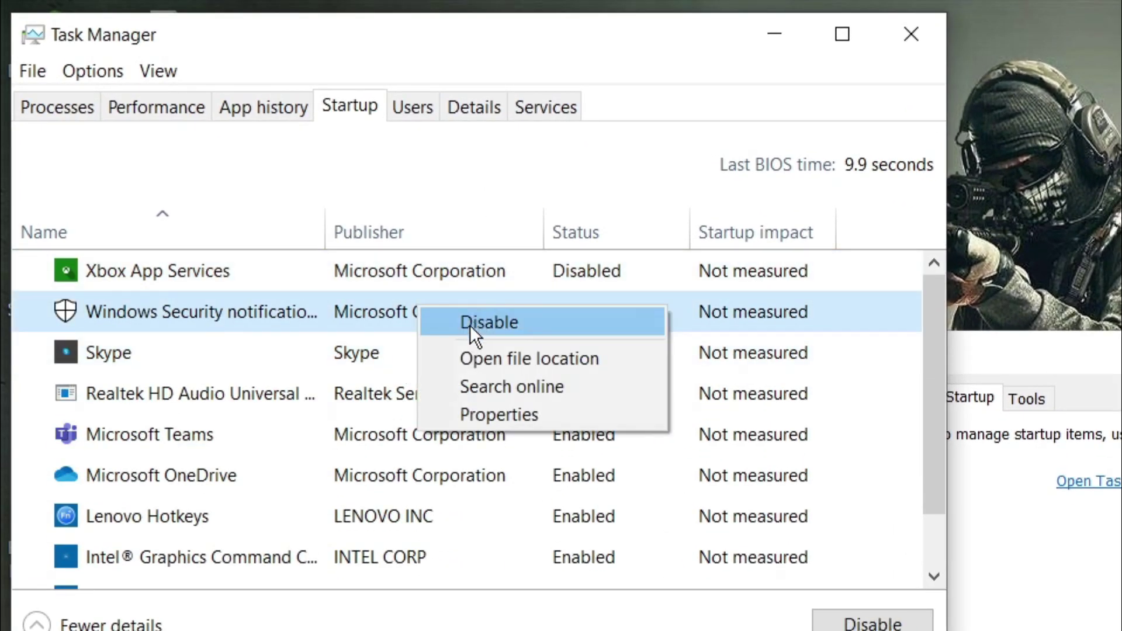
{"action": "left_click", "coordinate": [473, 322]}
{"action": "right_click", "coordinate": [421, 353]}
{"action": "left_click", "coordinate": [477, 369]}
- Disable the Microsoft Teams and Microsoft OneDrive startup entries, leaving Realtek HD Audio enabled
{"action": "right_click", "coordinate": [409, 398]}
{"action": "right_click", "coordinate": [287, 434]}
{"action": "left_click", "coordinate": [423, 454]}
{"action": "right_click", "coordinate": [298, 476]}
{"action": "left_click", "coordinate": [319, 494]}
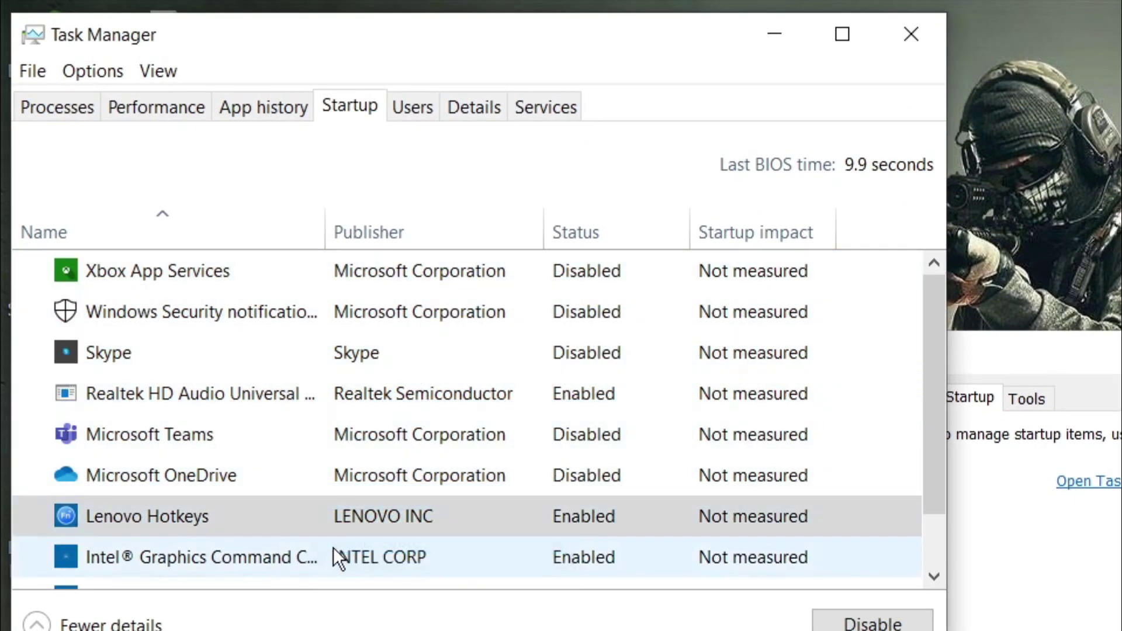
- Disable the Lenovo Hotkeys, Intel Graphics Command Center, Cortana and CCleaner startup entries
{"action": "scroll", "coordinate": [327, 550], "scroll_direction": "down", "scroll_amount": 2}
{"action": "right_click", "coordinate": [302, 487]}
{"action": "left_click", "coordinate": [328, 512]}
{"action": "right_click", "coordinate": [275, 527]}
{"action": "left_click", "coordinate": [252, 550]}
{"action": "right_click", "coordinate": [229, 570]}
{"action": "left_click", "coordinate": [276, 591]}
- Re-enable the Intel Graphics Command Center startup entry, then close Task Manager and accept the System Configuration settings
{"action": "right_click", "coordinate": [290, 496]}
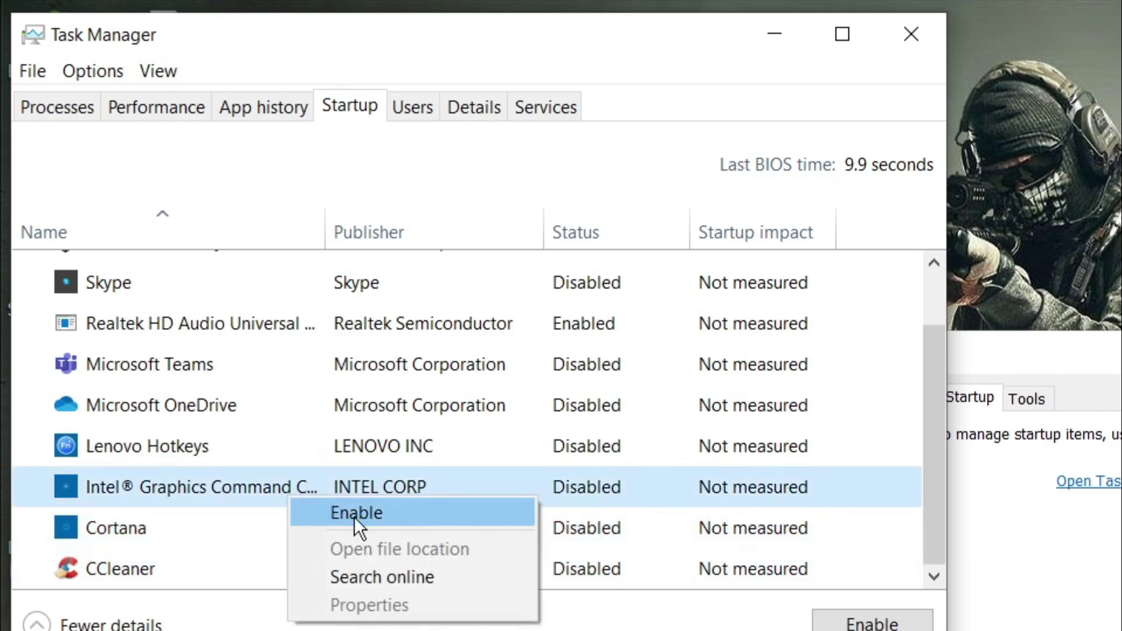
{"action": "left_click", "coordinate": [354, 517]}
{"action": "scroll", "coordinate": [643, 380], "scroll_direction": "up", "scroll_amount": 1}
{"action": "key", "text": "alt+F4"}
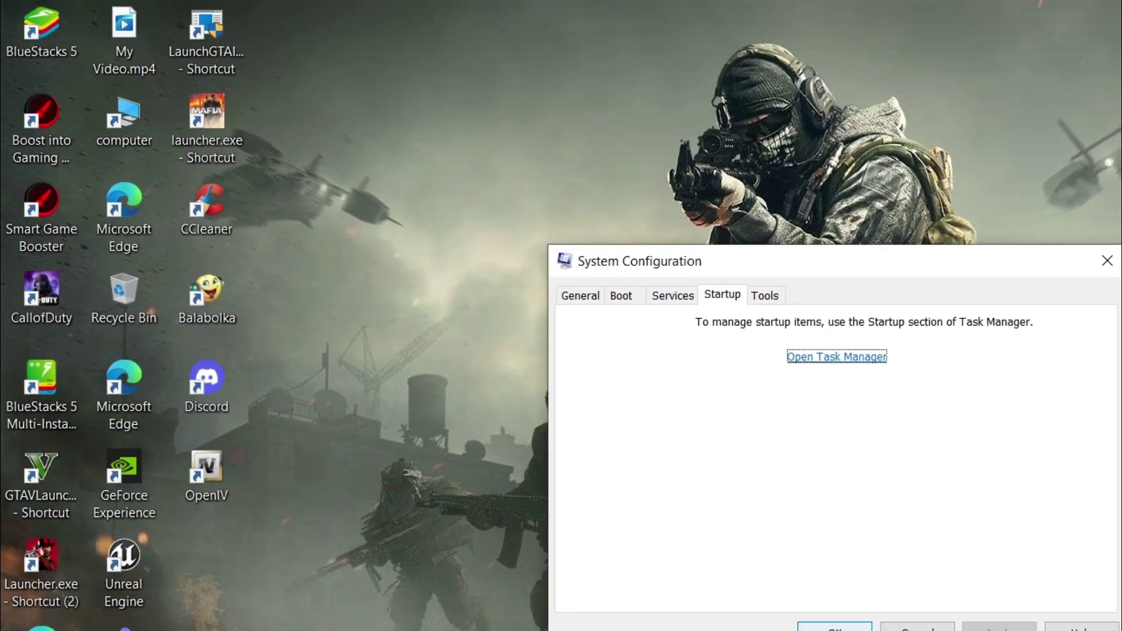
{"action": "left_click", "coordinate": [834, 623]}
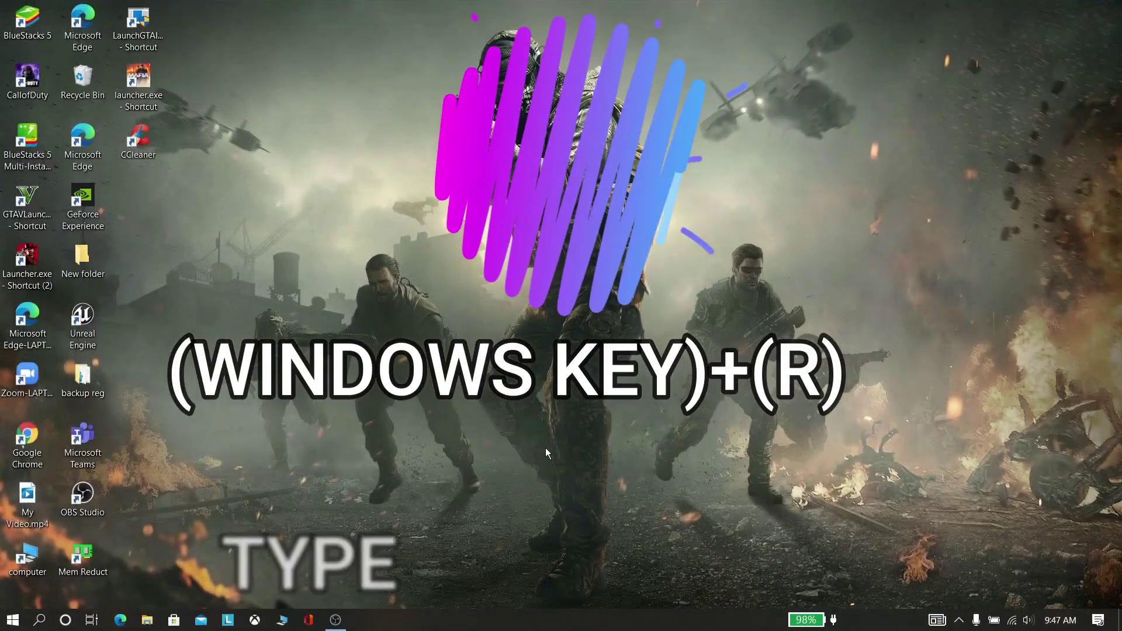
- Open the user's temporary folder through Run with %temp%, delete all its contents and close the folder
{"action": "key", "text": "super+r"}
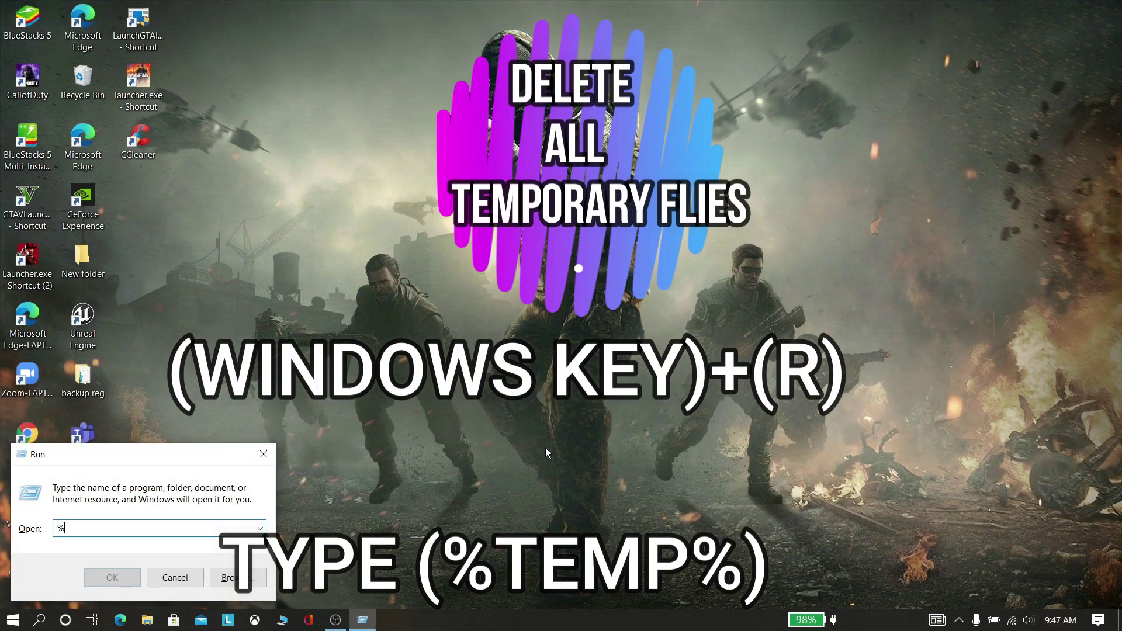
{"action": "type", "text": "%temp%"}
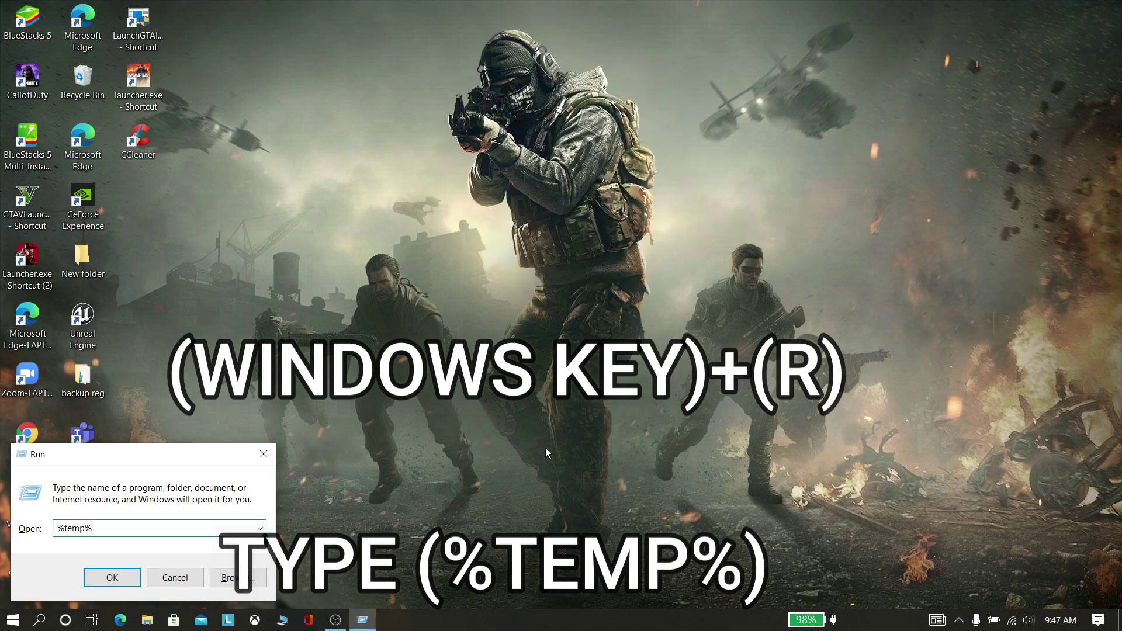
{"action": "key", "text": "Return"}
{"action": "key", "text": "ctrl+a"}
{"action": "key", "text": "Delete"}
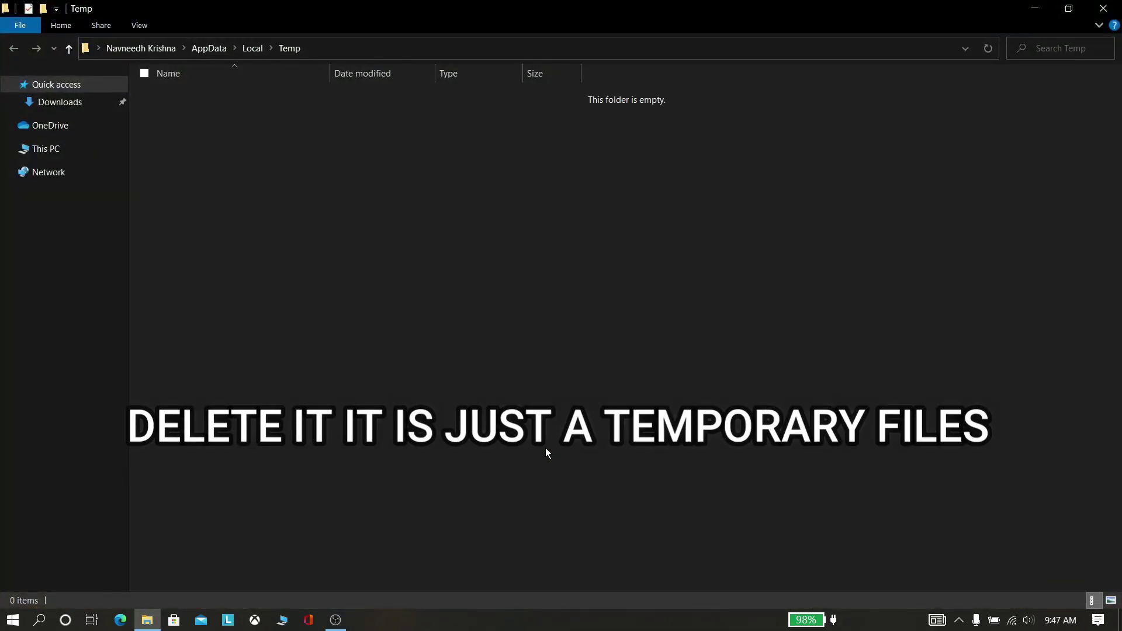
{"action": "key", "text": "alt+F4"}
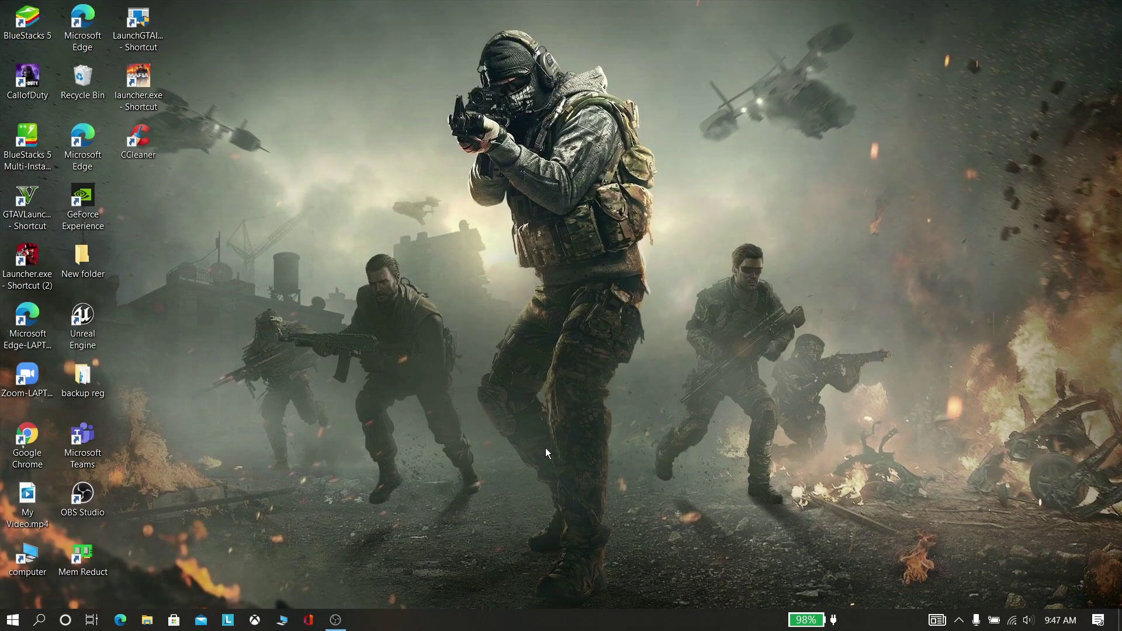
- Open the prefetch folder through Run, delete all its files while skipping the one in use, and return to the desktop
{"action": "key", "text": "super+r"}
{"action": "type", "text": "pr"}
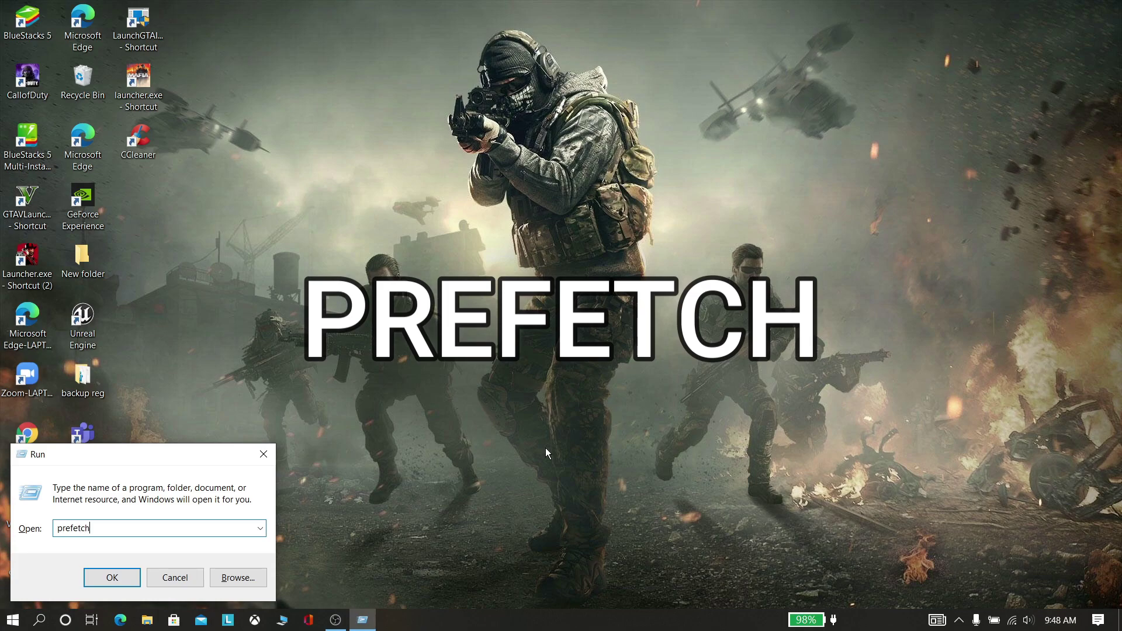
{"action": "key", "text": "Return"}
{"action": "key", "text": "ctrl+a"}
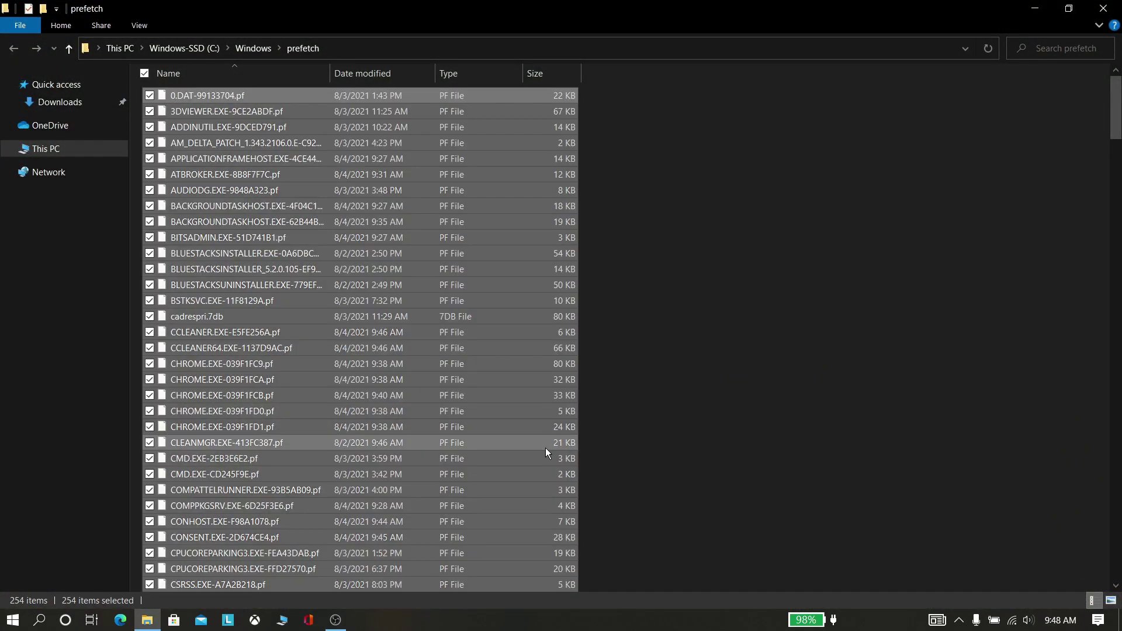
{"action": "right_click", "coordinate": [615, 185]}
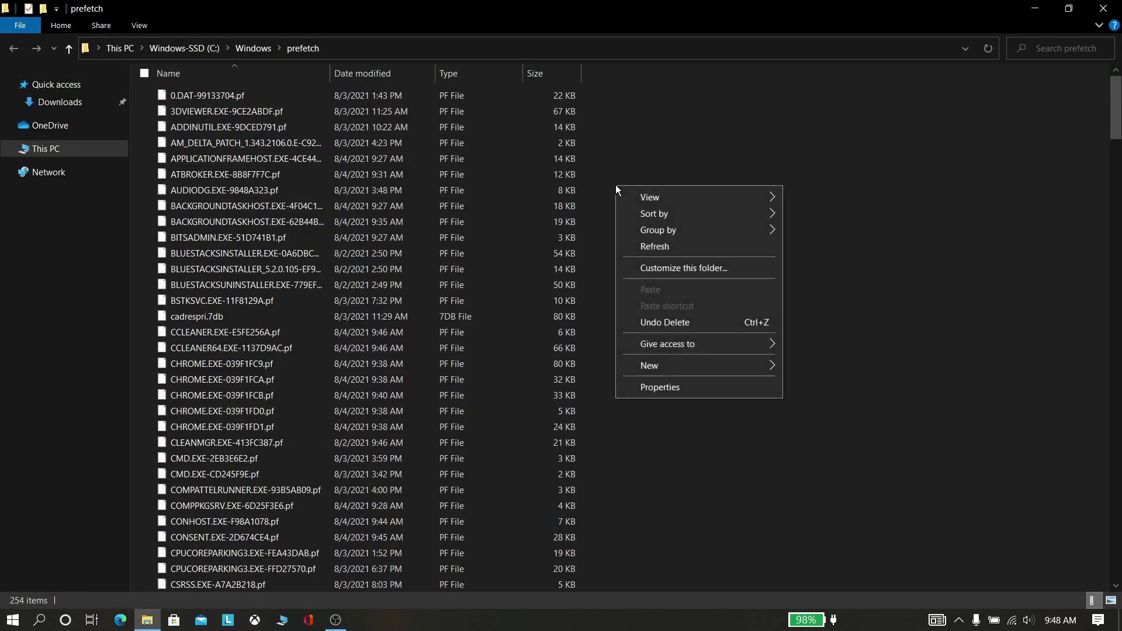
{"action": "left_click", "coordinate": [423, 253]}
{"action": "key", "text": "ctrl+a"}
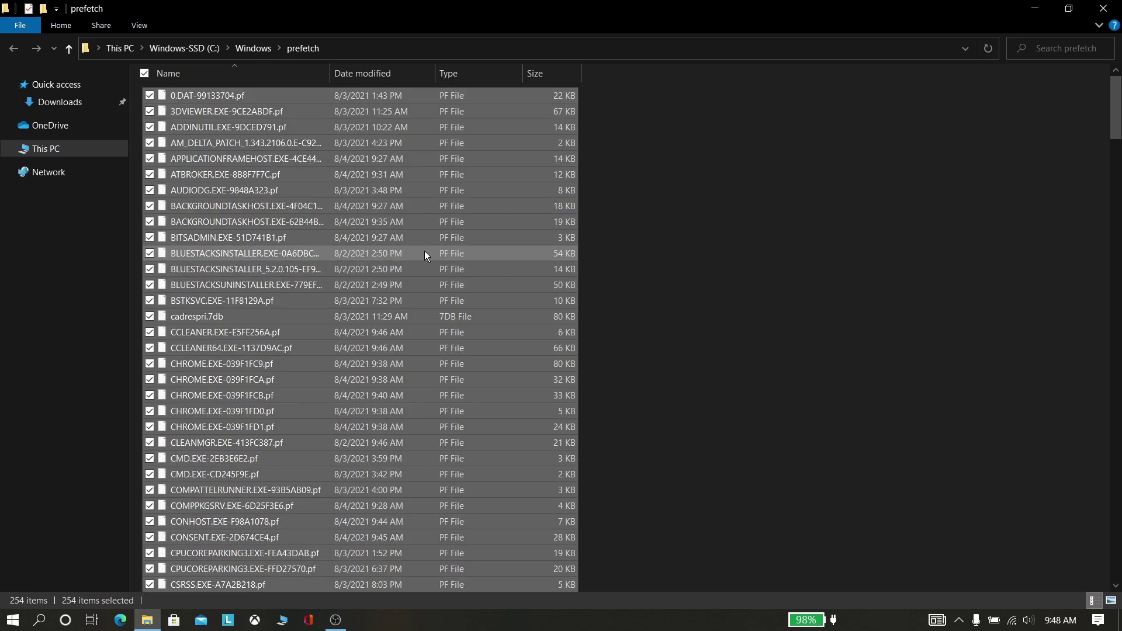
{"action": "key", "text": "Delete"}
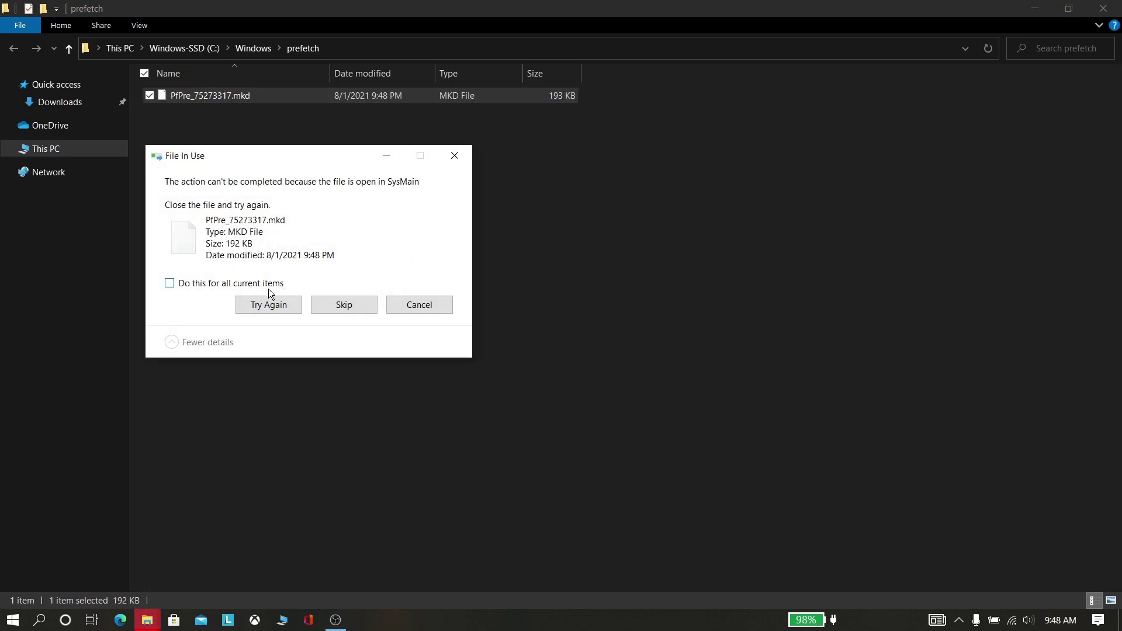
{"action": "left_click", "coordinate": [344, 304]}
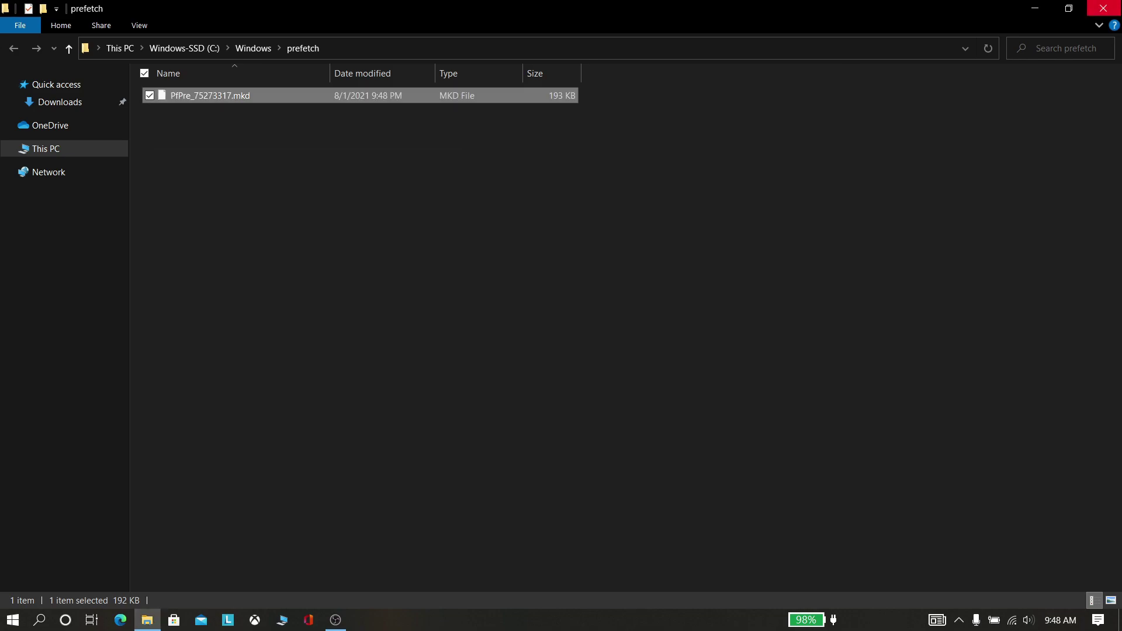
{"action": "key", "text": "super+d"}
- Open the Windows Temp folder through Run with temp and delete all its files, skipping every item in use
{"action": "key", "text": "super+r"}
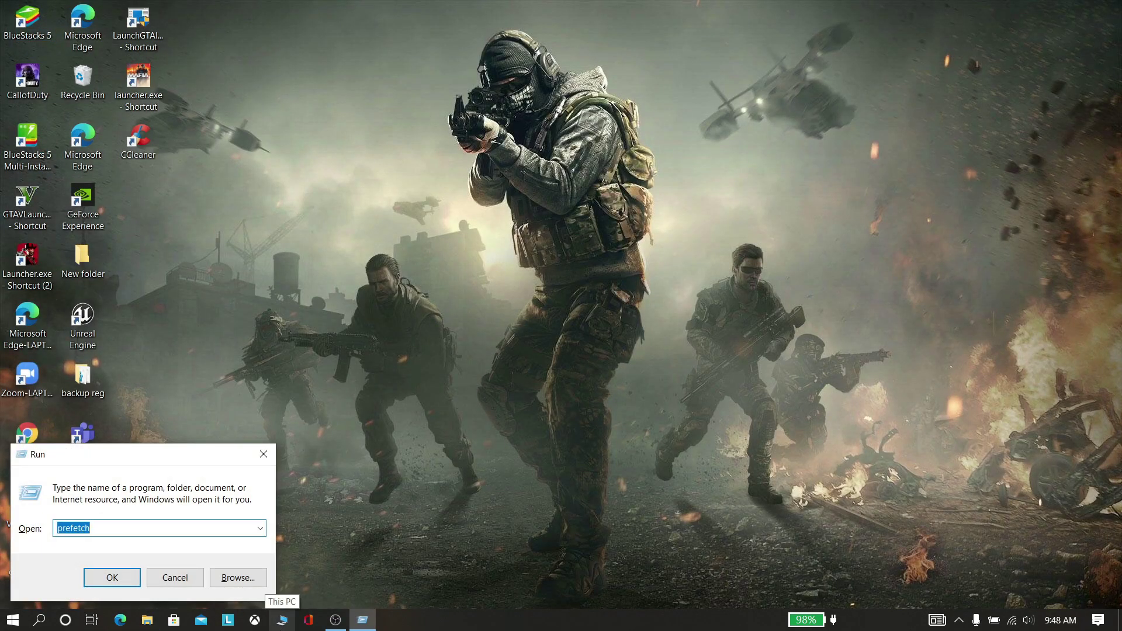
{"action": "type", "text": "temp"}
{"action": "key", "text": "Return"}
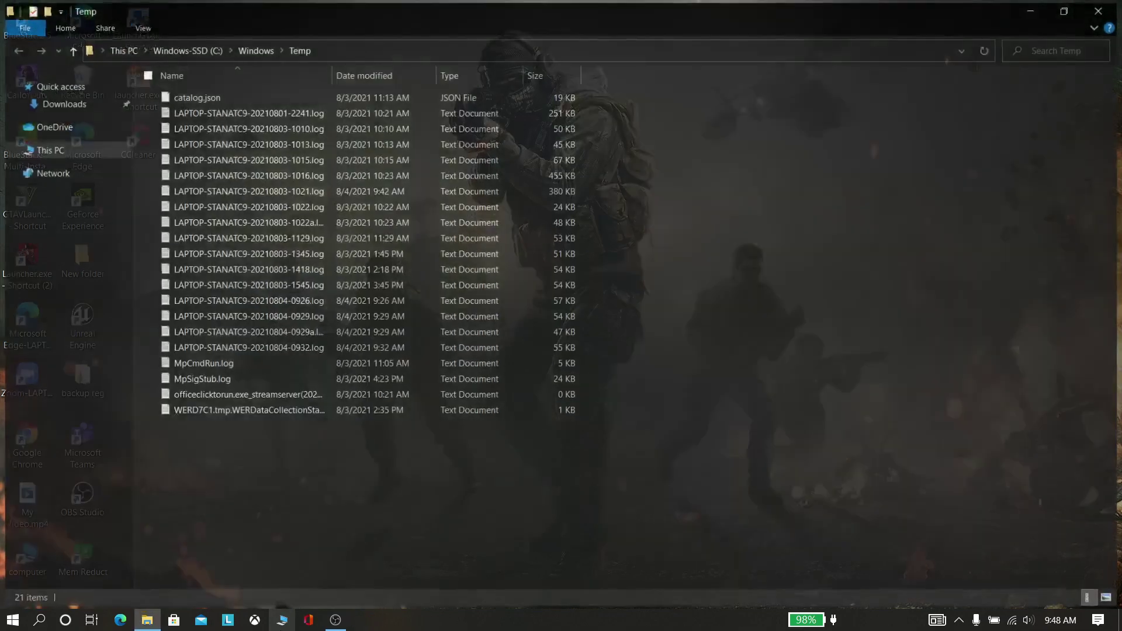
{"action": "key", "text": "ctrl+a"}
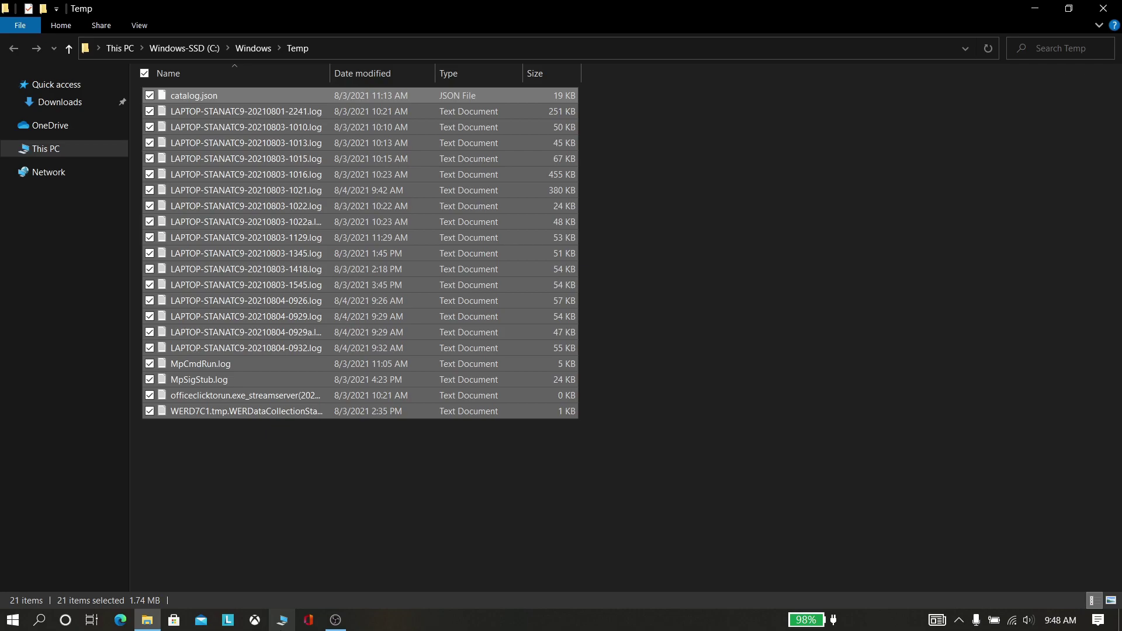
{"action": "right_click", "coordinate": [343, 317]}
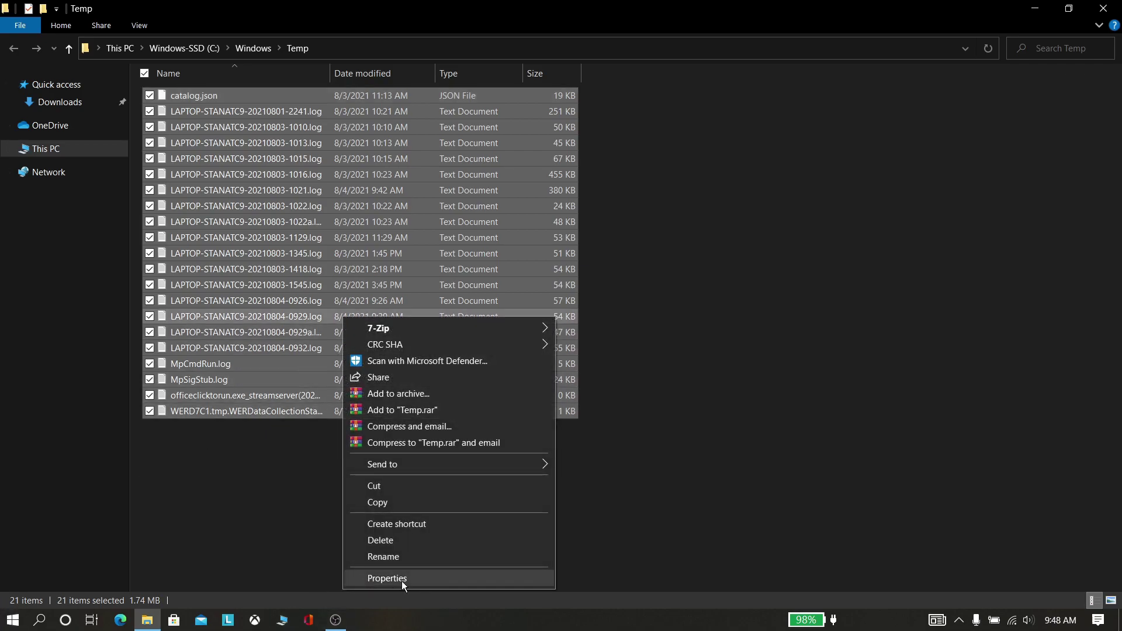
{"action": "left_click", "coordinate": [388, 541]}
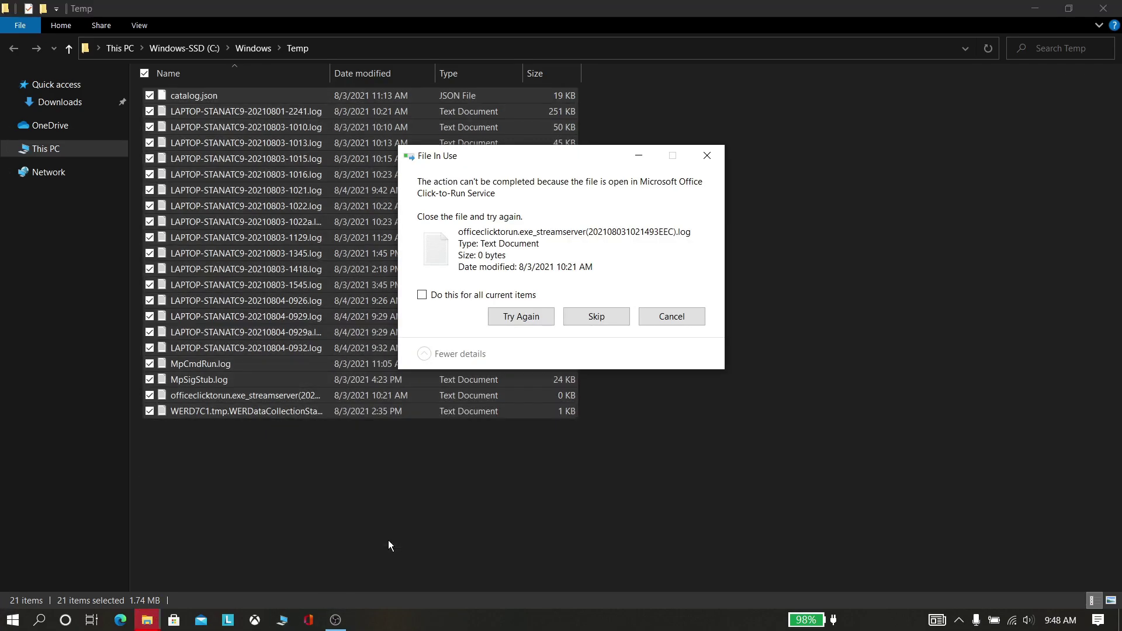
{"action": "left_click", "coordinate": [462, 297]}
{"action": "left_click", "coordinate": [608, 313]}
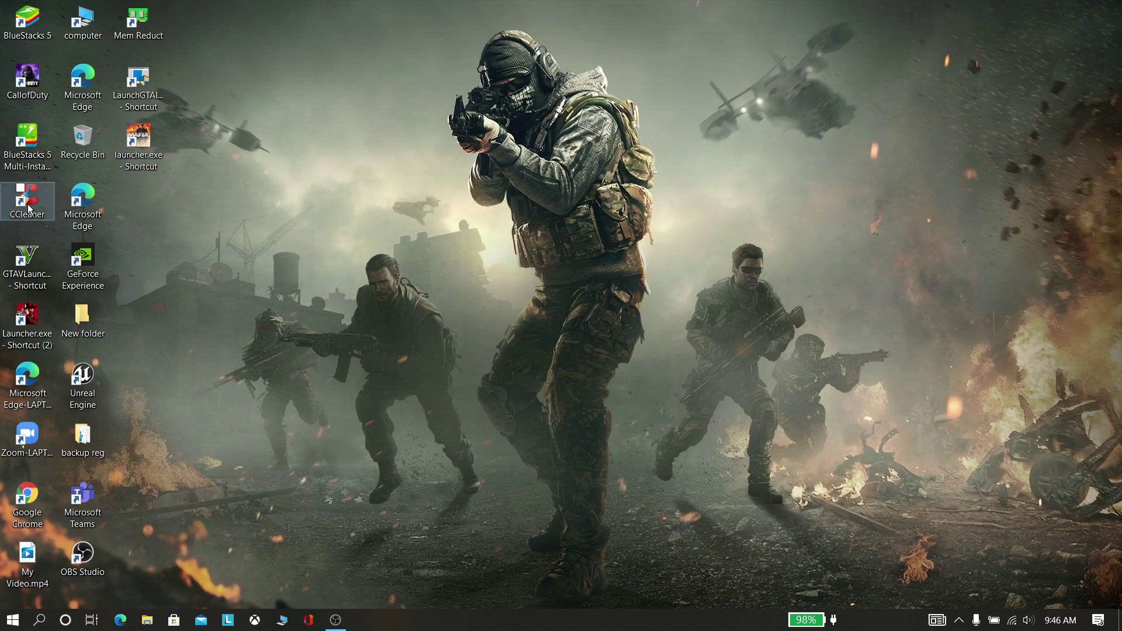
- Move the CCleaner desktop shortcut below the launcher.exe shortcut and launch CCleaner from it
{"action": "left_click_drag", "start_coordinate": [27, 204], "coordinate": [139, 144]}
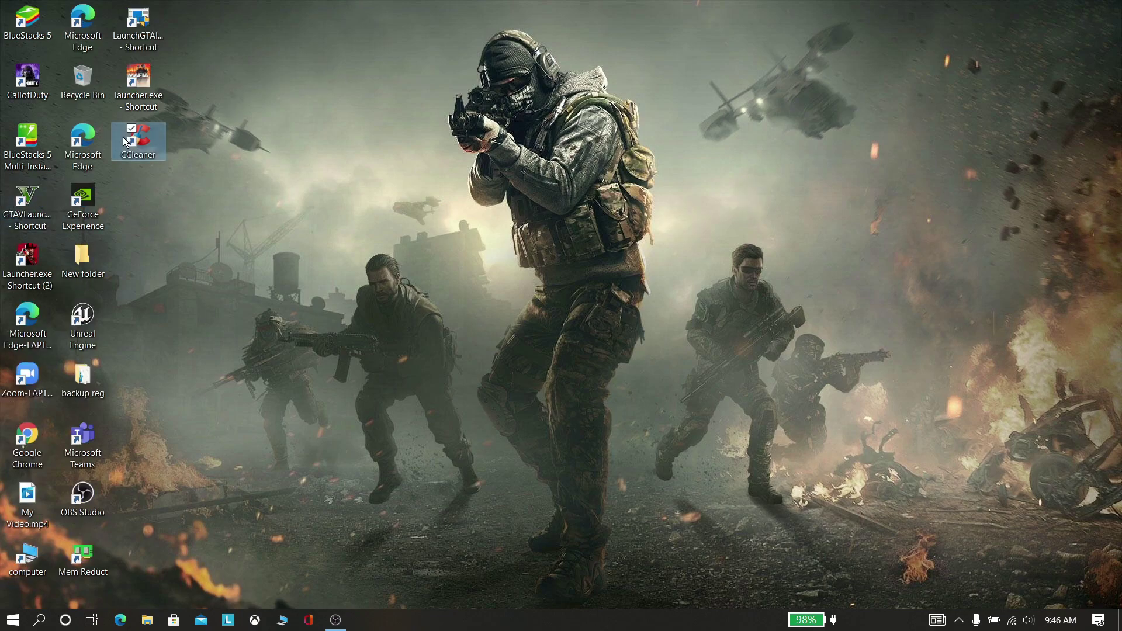
{"action": "double_click", "coordinate": [142, 138]}
{"action": "left_click", "coordinate": [877, 57]}
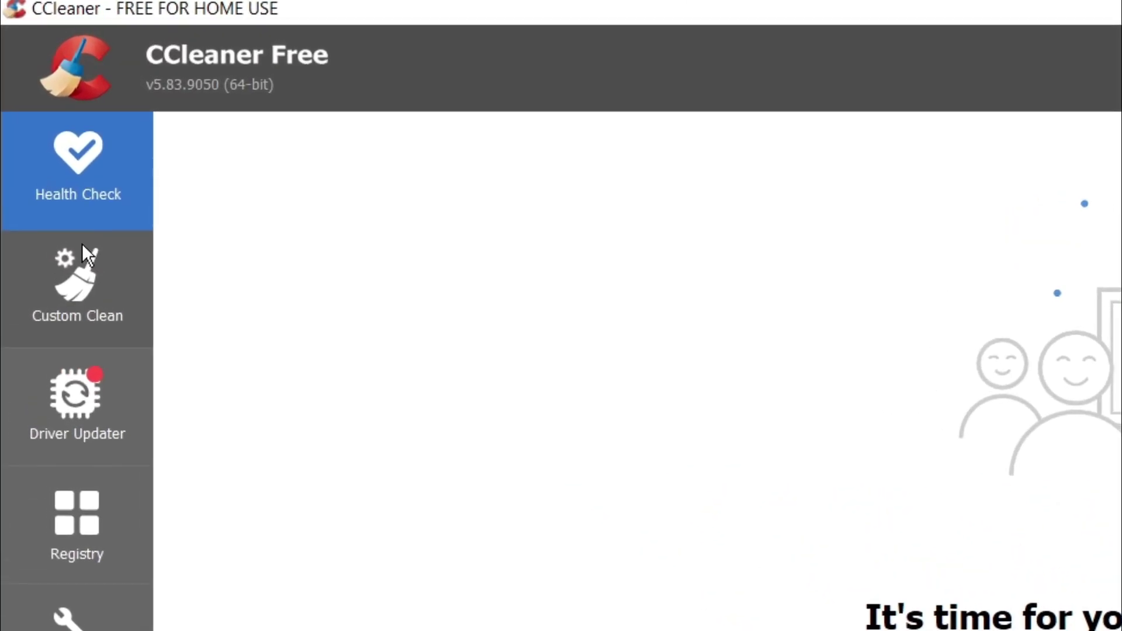
- Analyze the PC with Custom Clean, allow Google Chrome to be closed, and run the cleaner to delete the selected files
{"action": "left_click", "coordinate": [58, 219]}
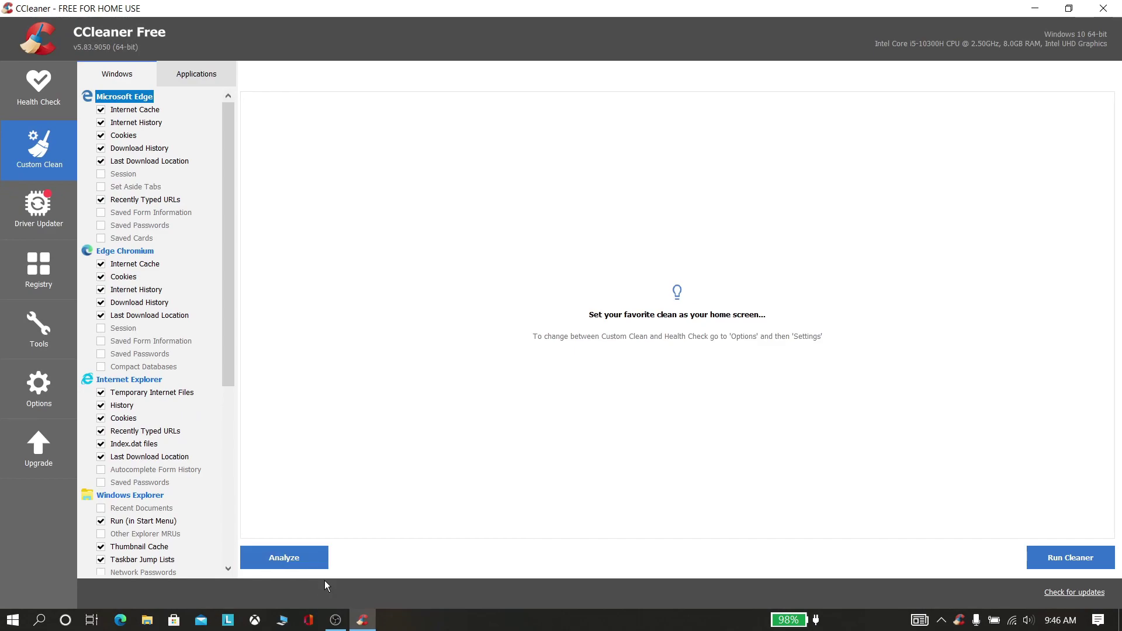
{"action": "left_click", "coordinate": [282, 553]}
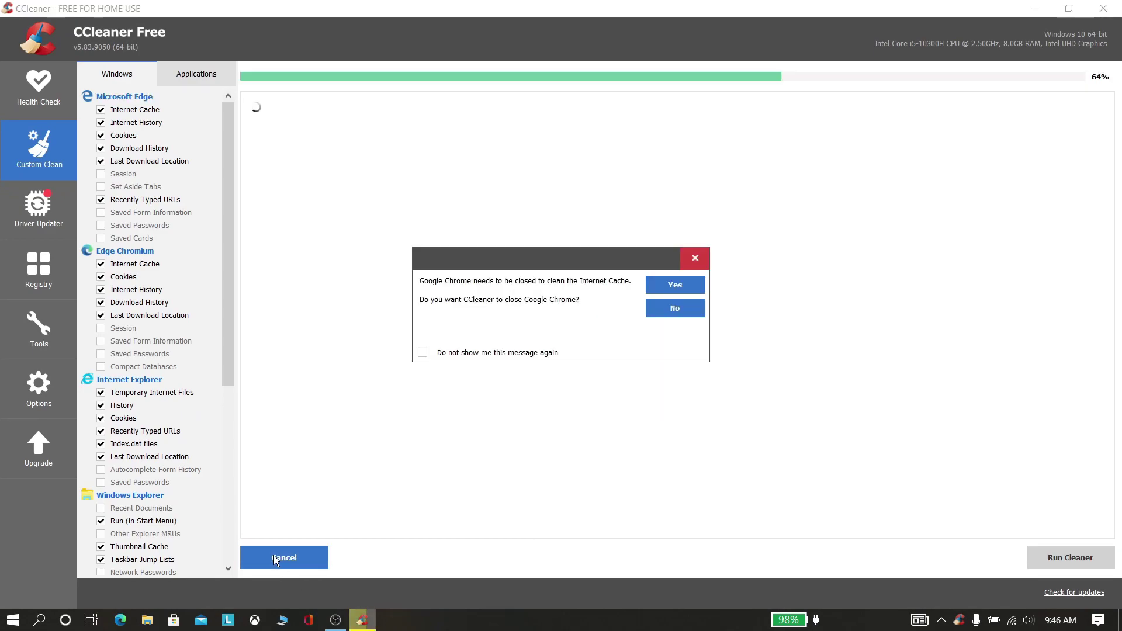
{"action": "left_click", "coordinate": [676, 282]}
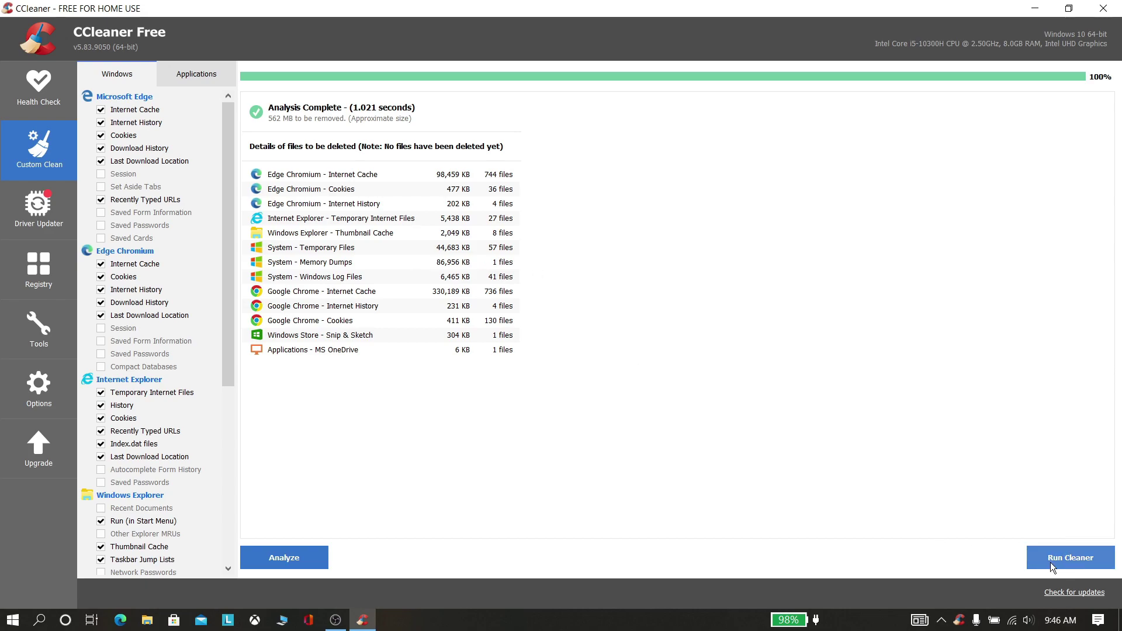
{"action": "left_click", "coordinate": [1102, 564]}
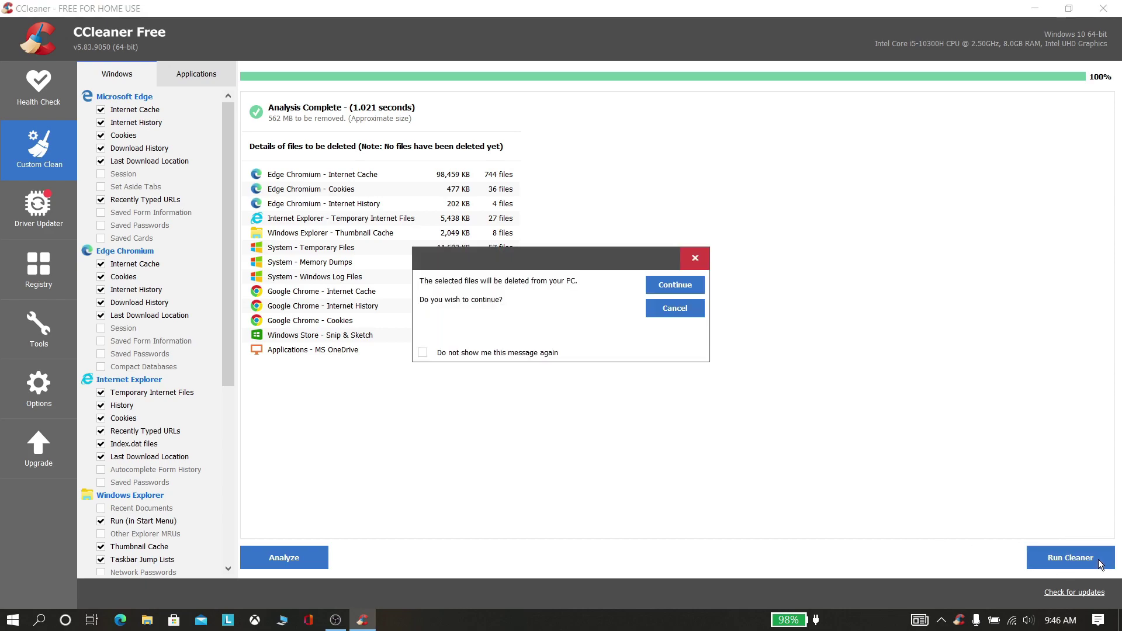
{"action": "left_click", "coordinate": [661, 289]}
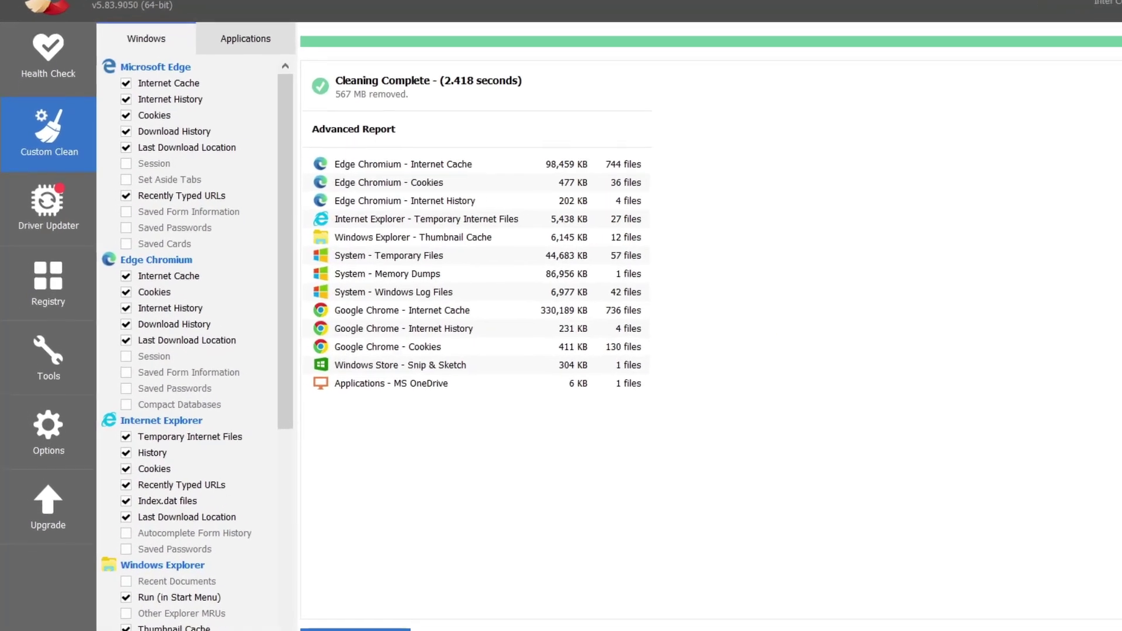
- Scan the Windows registry for issues with CCleaner's registry cleaner, keeping all categories selected
{"action": "left_click", "coordinate": [48, 285]}
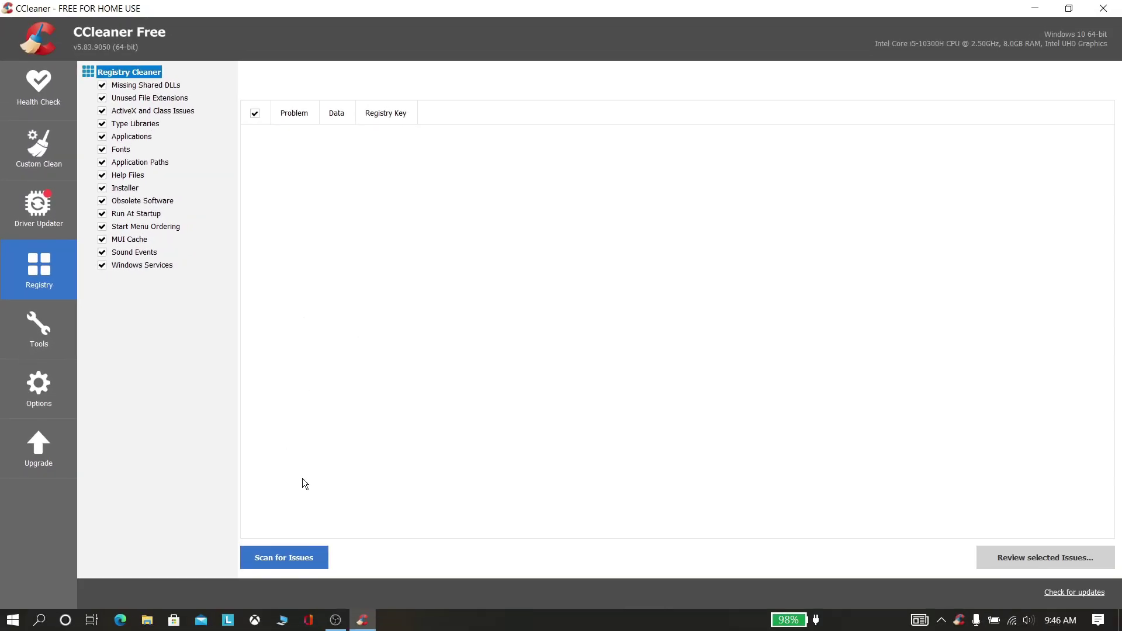
{"action": "left_click", "coordinate": [294, 566]}
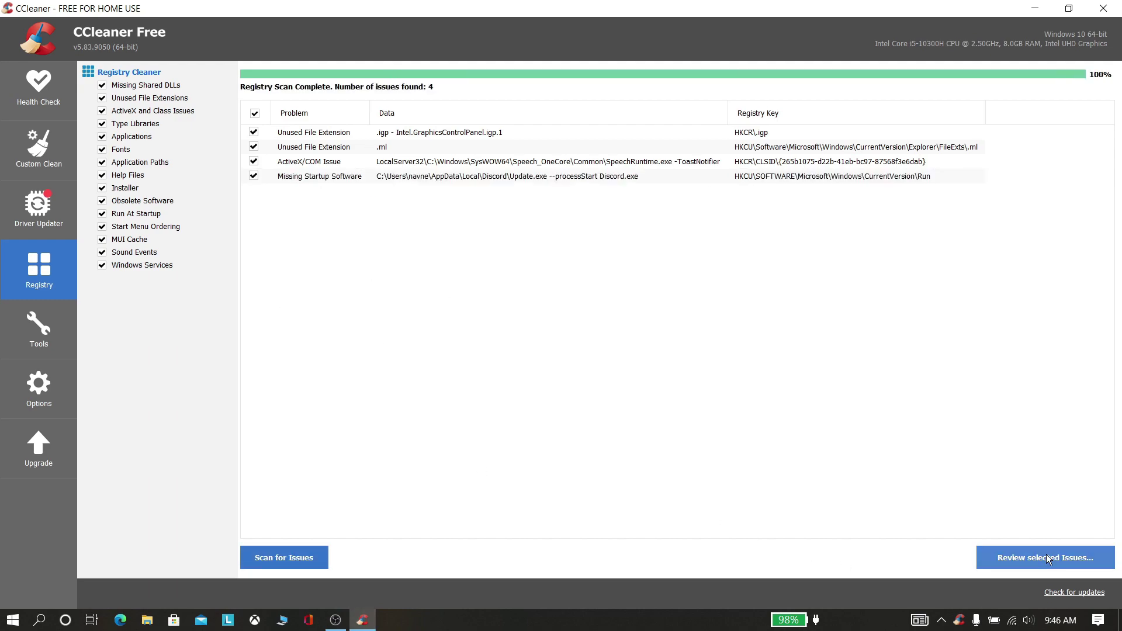
- Back up the registry to the desktop as cc_20210804_094650.reg while reviewing the selected issues, close the review without fixing anything and exit CCleaner
{"action": "left_click", "coordinate": [1022, 562]}
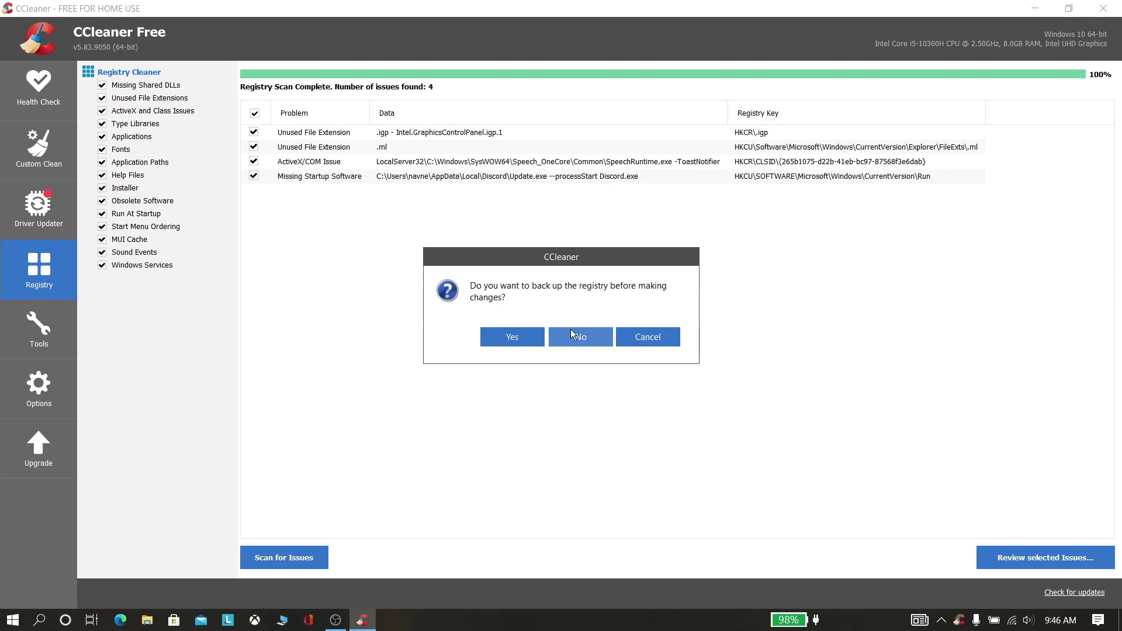
{"action": "left_click", "coordinate": [525, 340]}
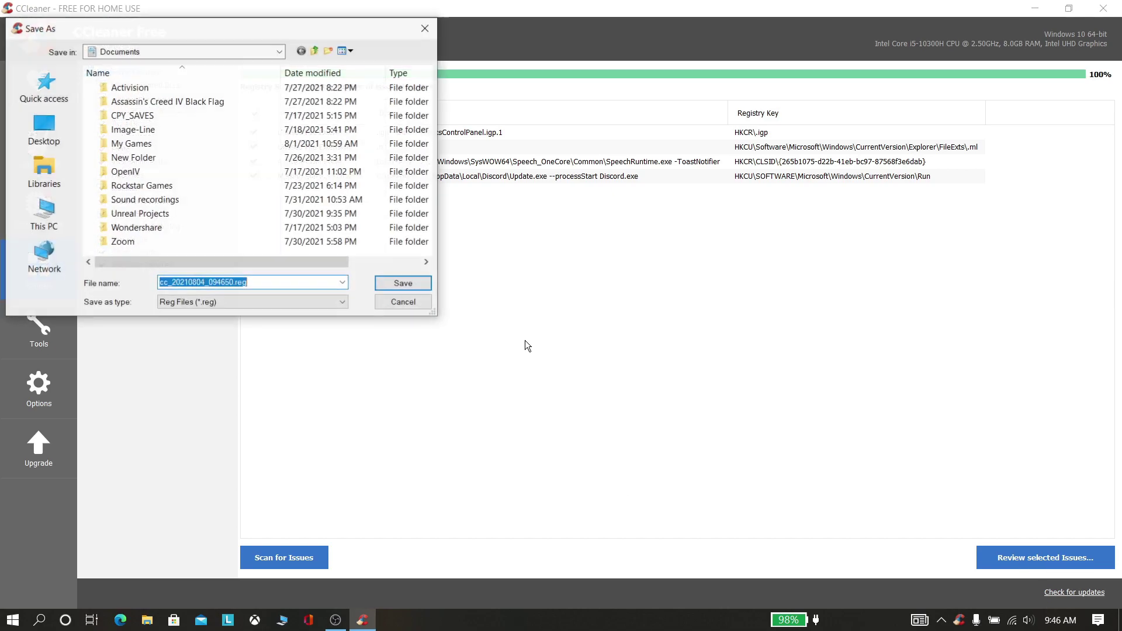
{"action": "left_click", "coordinate": [59, 133]}
{"action": "left_click", "coordinate": [412, 283]}
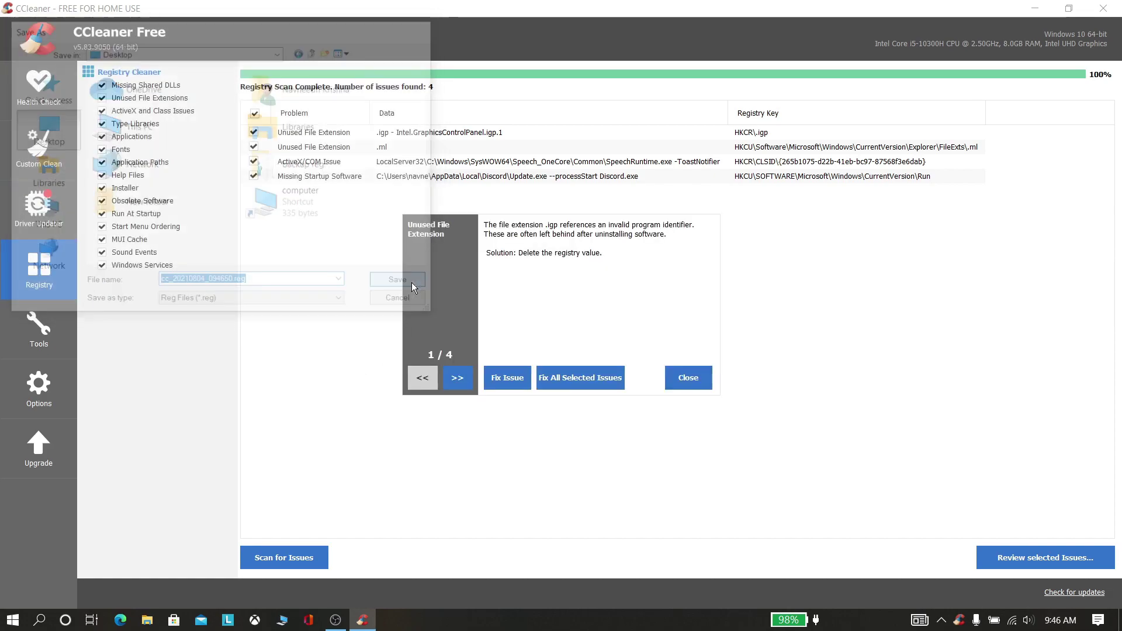
{"action": "left_click", "coordinate": [685, 375]}
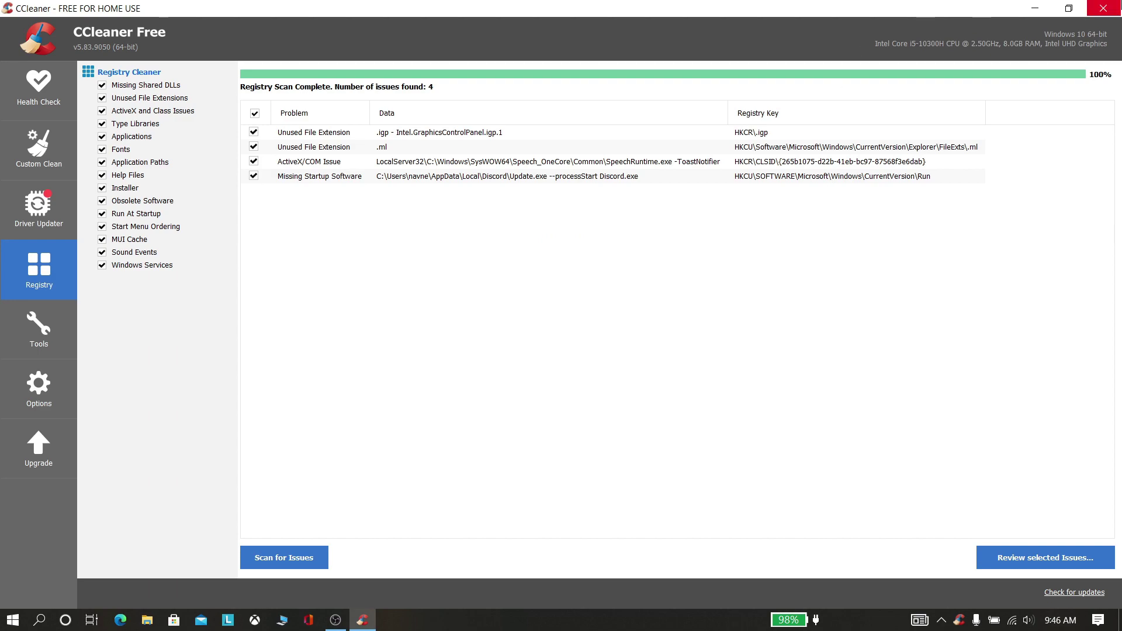
{"action": "left_click", "coordinate": [1103, 8]}
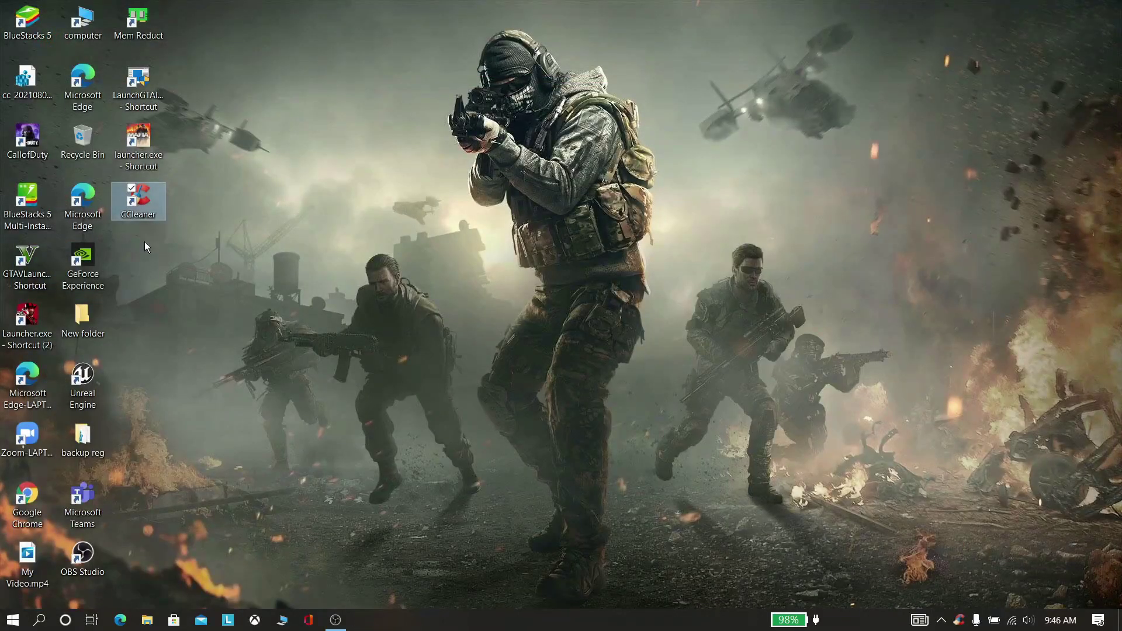
- Look at the actions available for the registry backup file on the desktop, including Merge, without applying any
{"action": "right_click", "coordinate": [14, 102]}
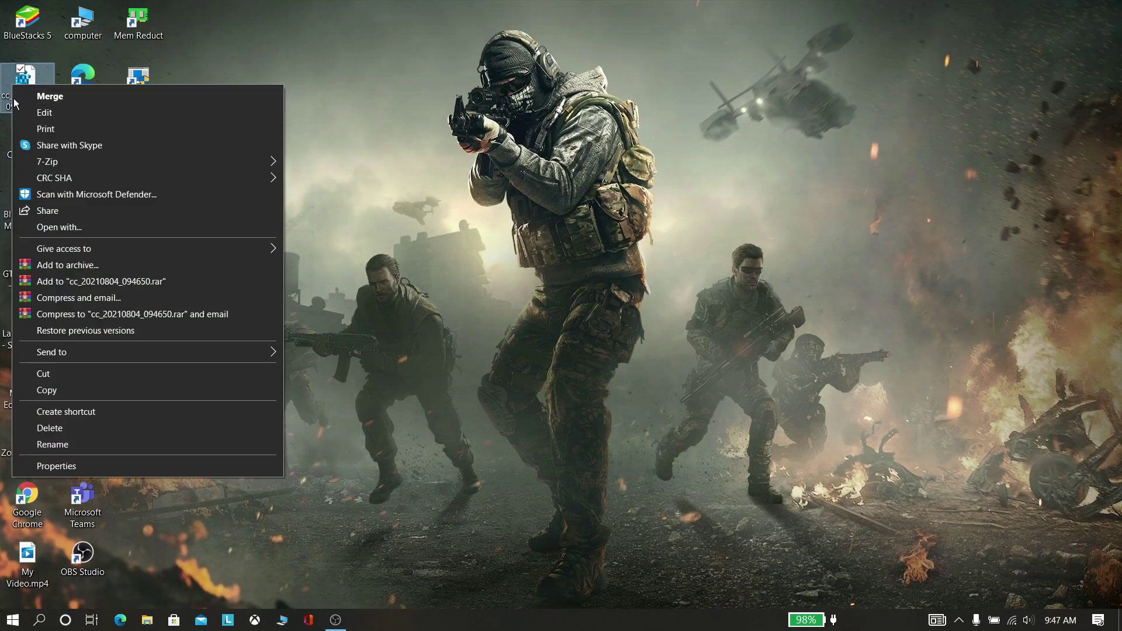
{"action": "left_click", "coordinate": [639, 217]}
{"action": "right_click", "coordinate": [37, 91]}
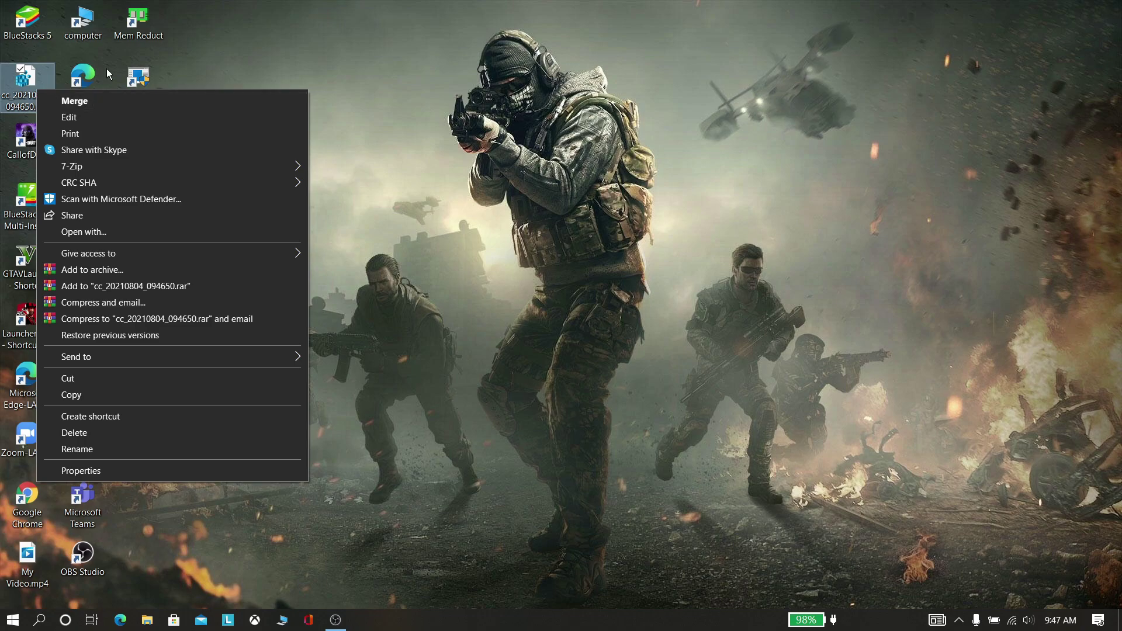
{"action": "left_click", "coordinate": [494, 70]}
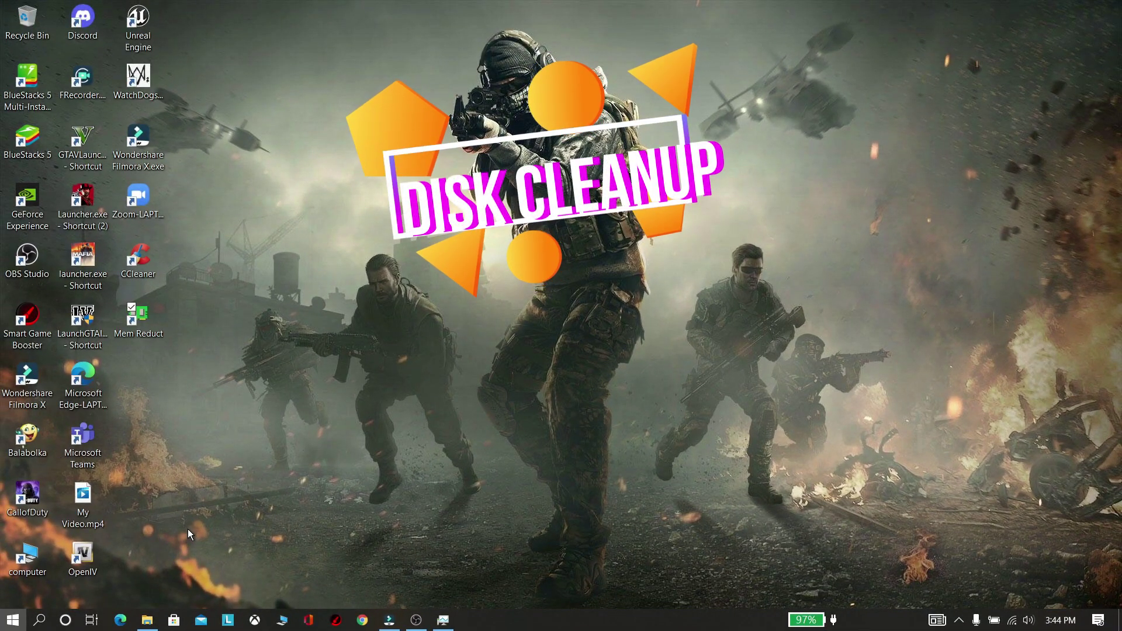
- Find Disk Cleanup through Windows search and start it for the Windows-SSD (C:) drive
{"action": "key", "text": "super"}
{"action": "key", "text": "super"}
{"action": "key", "text": "super+s"}
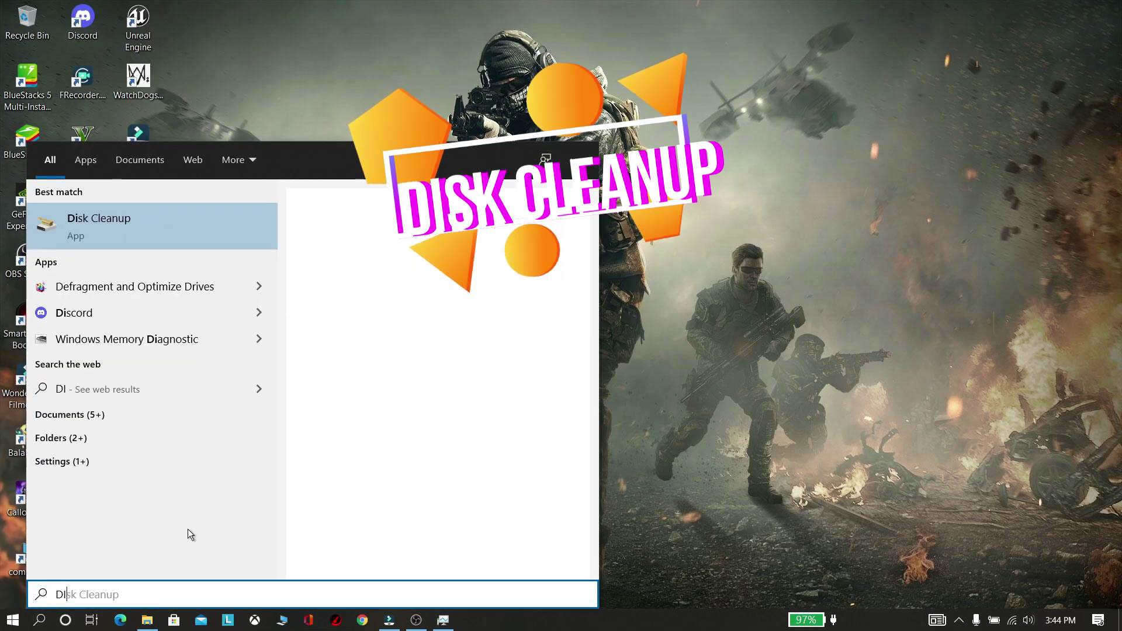
{"action": "type", "text": "DISK"}
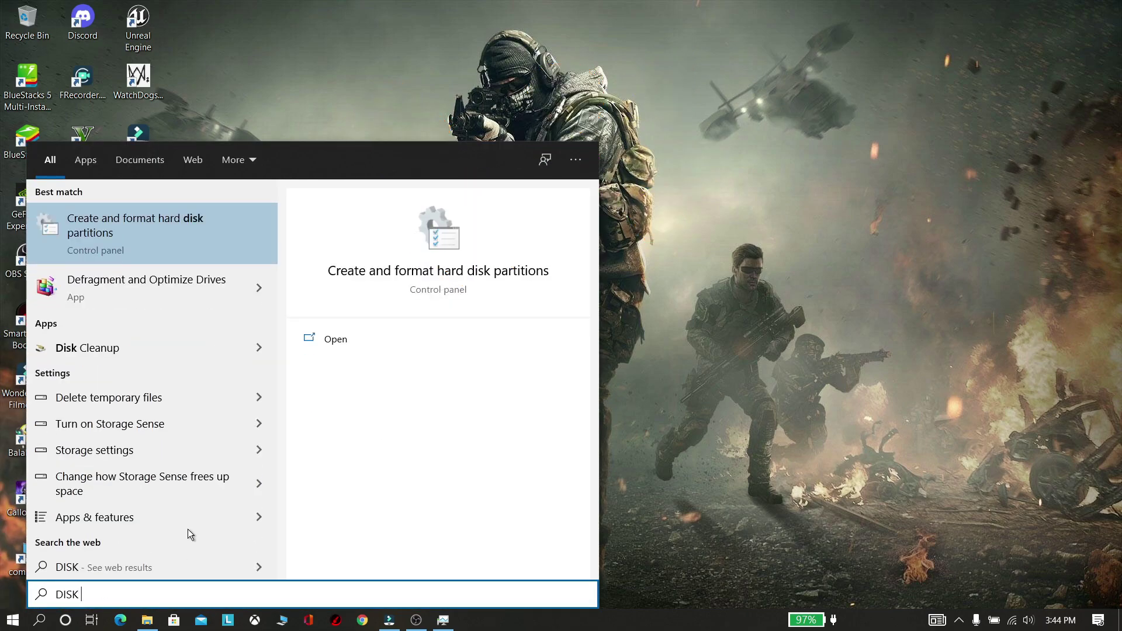
{"action": "type", "text": " CLE"}
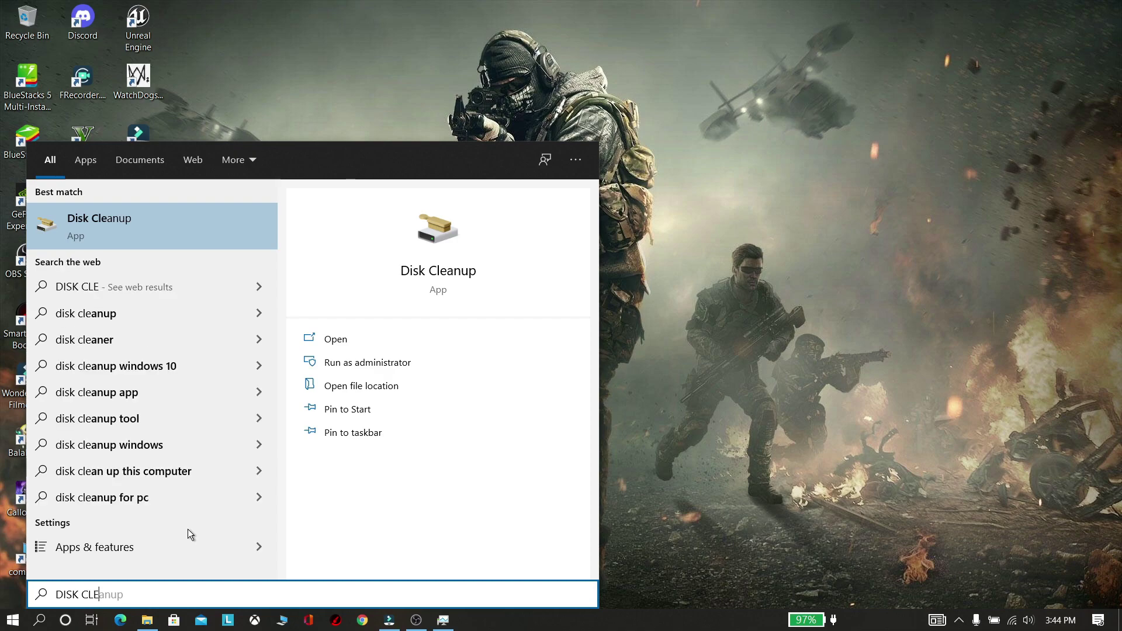
{"action": "key", "text": "Return"}
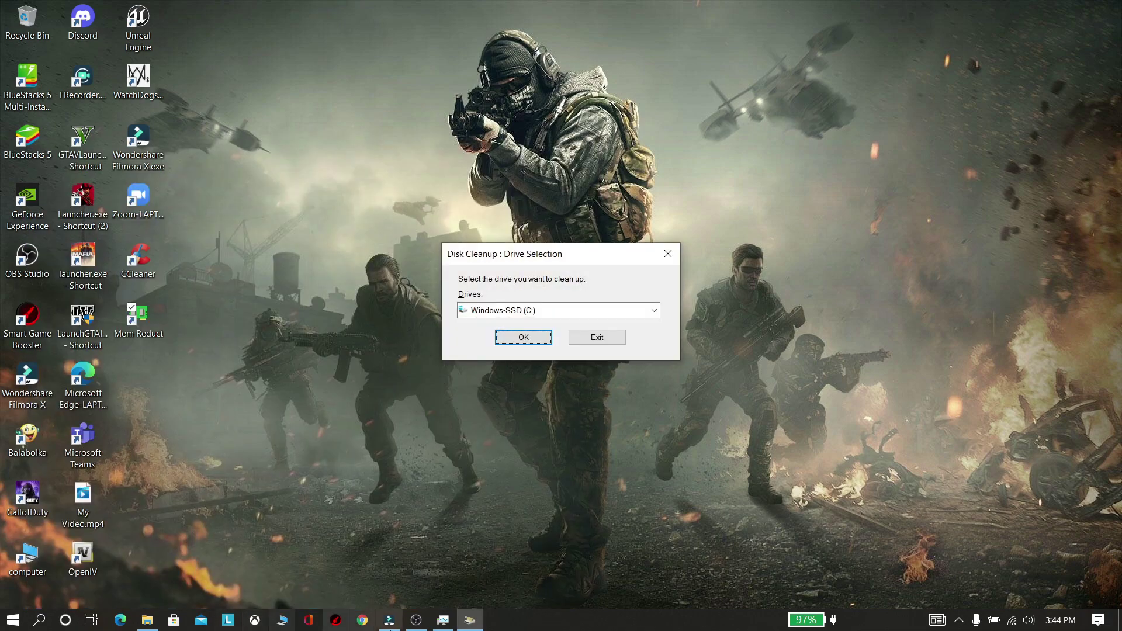
{"action": "left_click", "coordinate": [522, 339]}
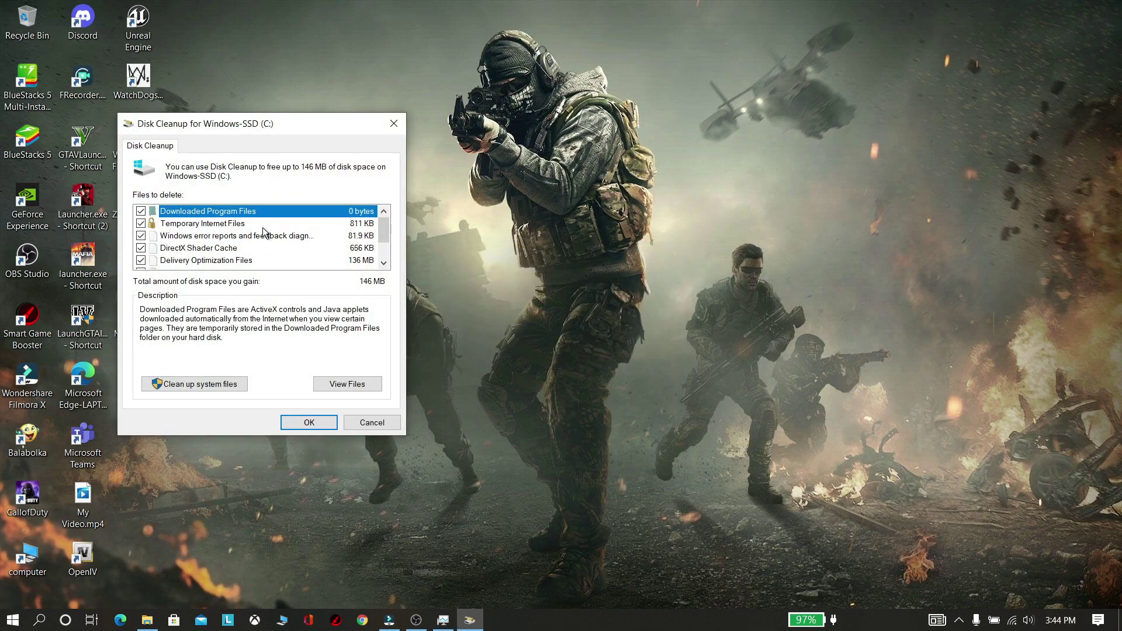
- Check the listed file categories and rescan the Windows-SSD (C:) drive with system files included
{"action": "scroll", "coordinate": [263, 236], "scroll_direction": "down", "scroll_amount": 1}
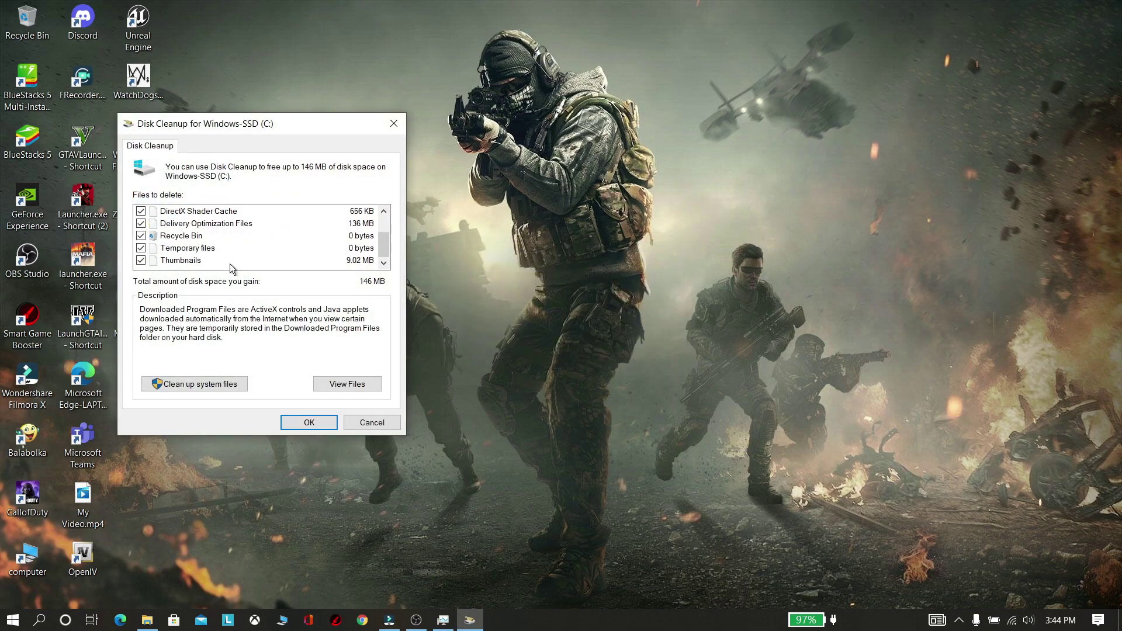
{"action": "left_click", "coordinate": [197, 384]}
{"action": "left_click", "coordinate": [520, 335]}
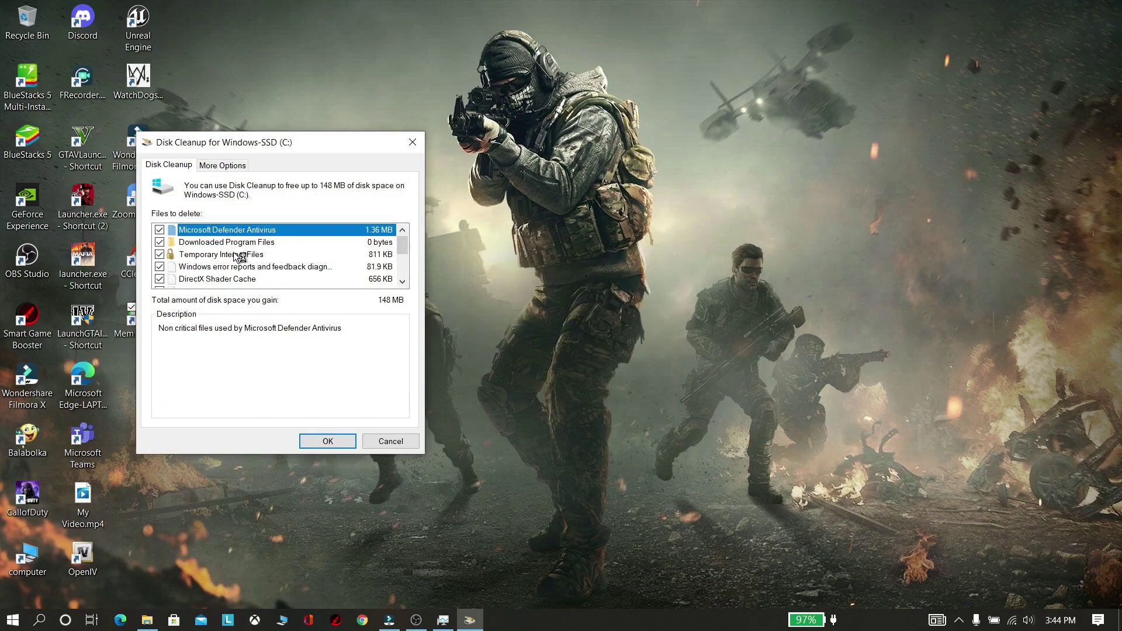
- Review the categories found with system files and permanently delete all the selected files from the C: drive
{"action": "scroll", "coordinate": [234, 256], "scroll_direction": "down", "scroll_amount": 2}
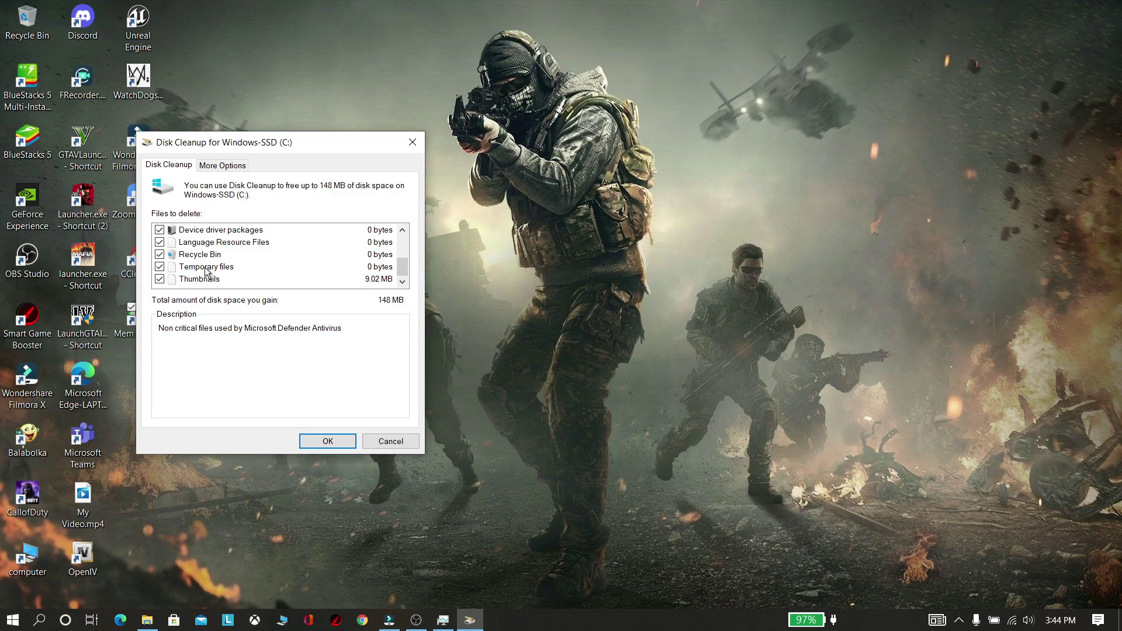
{"action": "scroll", "coordinate": [221, 233], "scroll_direction": "up", "scroll_amount": 3}
{"action": "scroll", "coordinate": [181, 263], "scroll_direction": "down", "scroll_amount": 3}
{"action": "scroll", "coordinate": [249, 257], "scroll_direction": "up", "scroll_amount": 3}
{"action": "left_click", "coordinate": [321, 437]}
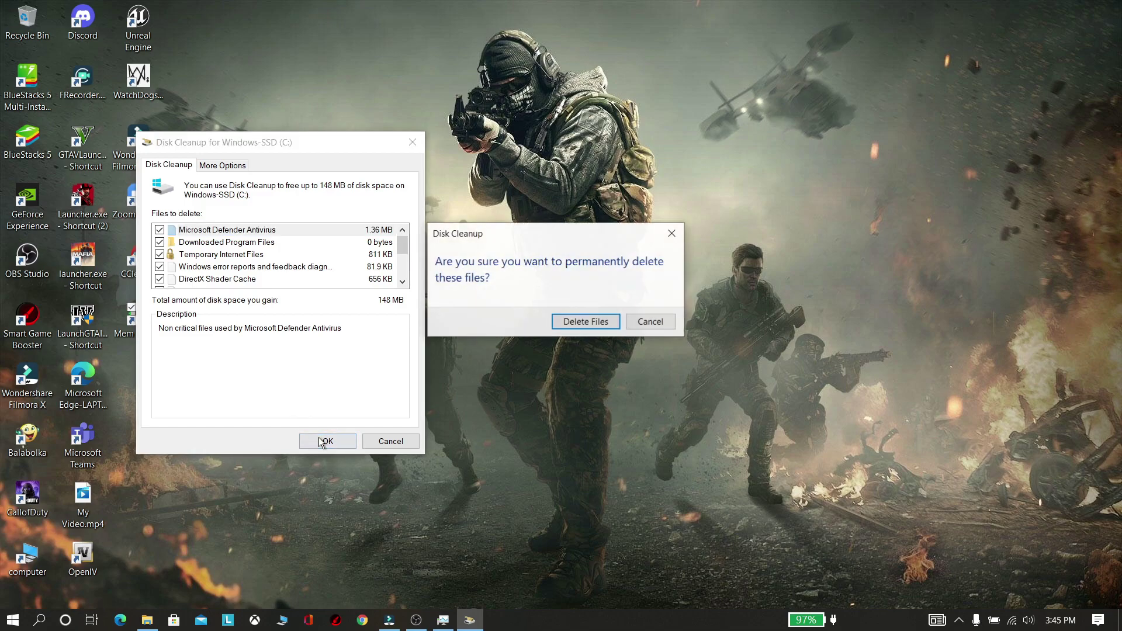
{"action": "left_click", "coordinate": [567, 322]}
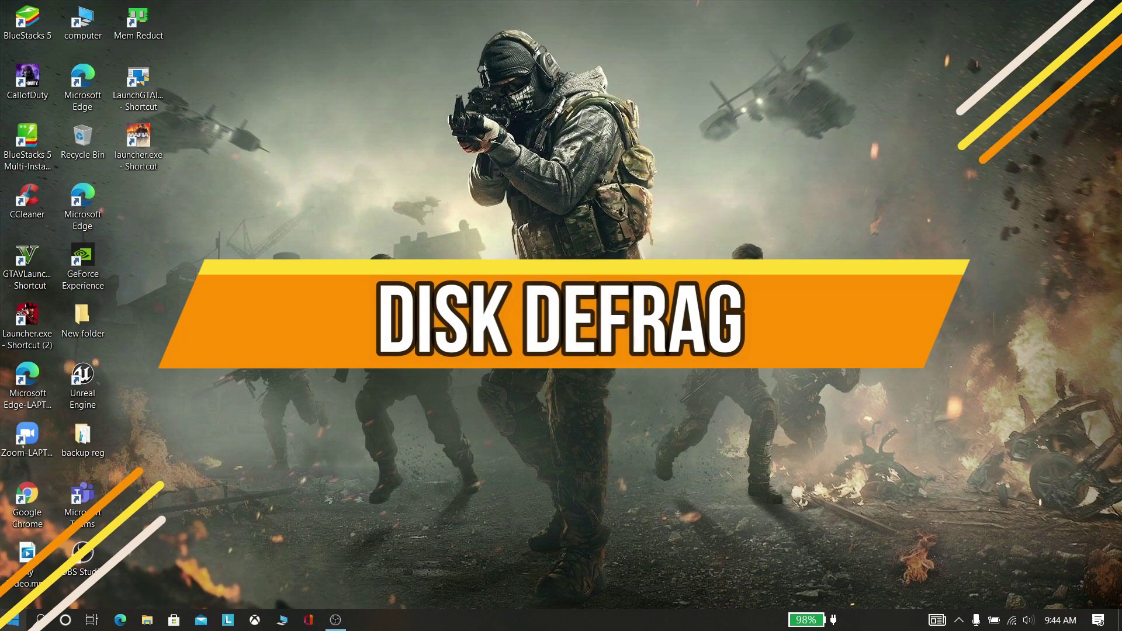
- Search Windows for disk defrag and open Defragment and Optimize Drives
{"action": "left_click", "coordinate": [13, 621]}
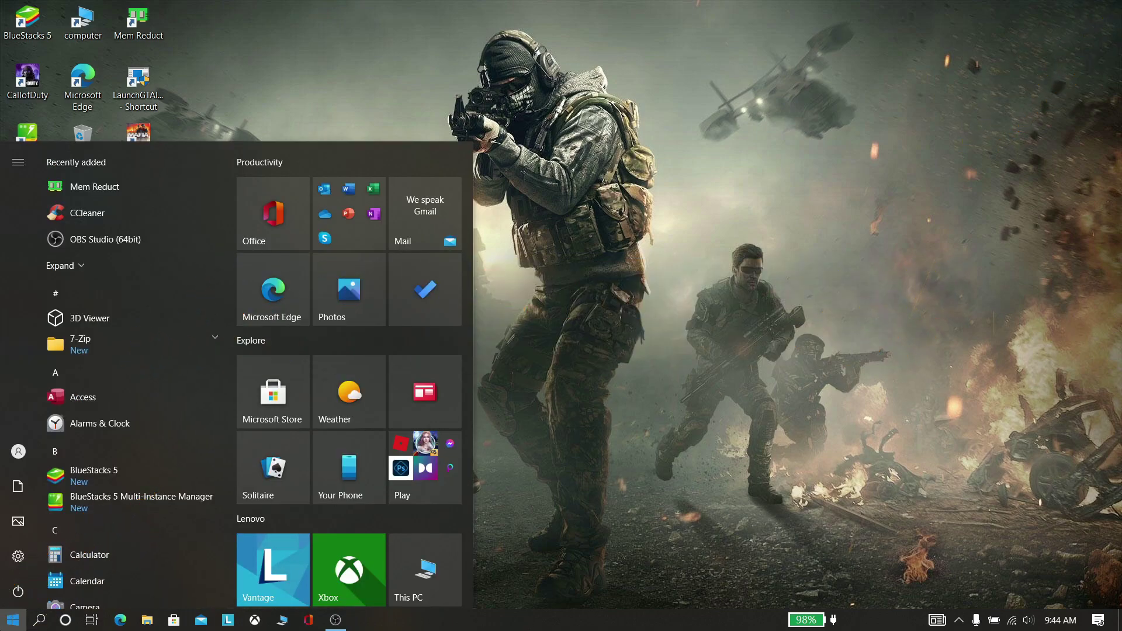
{"action": "type", "text": "disk"}
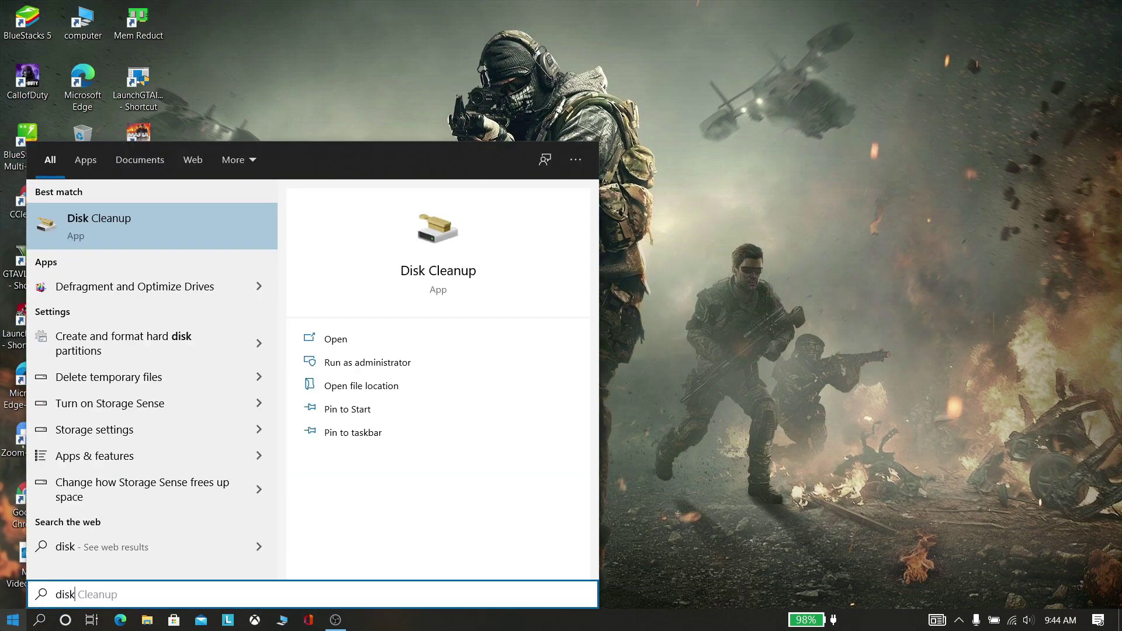
{"action": "type", "text": " defrag"}
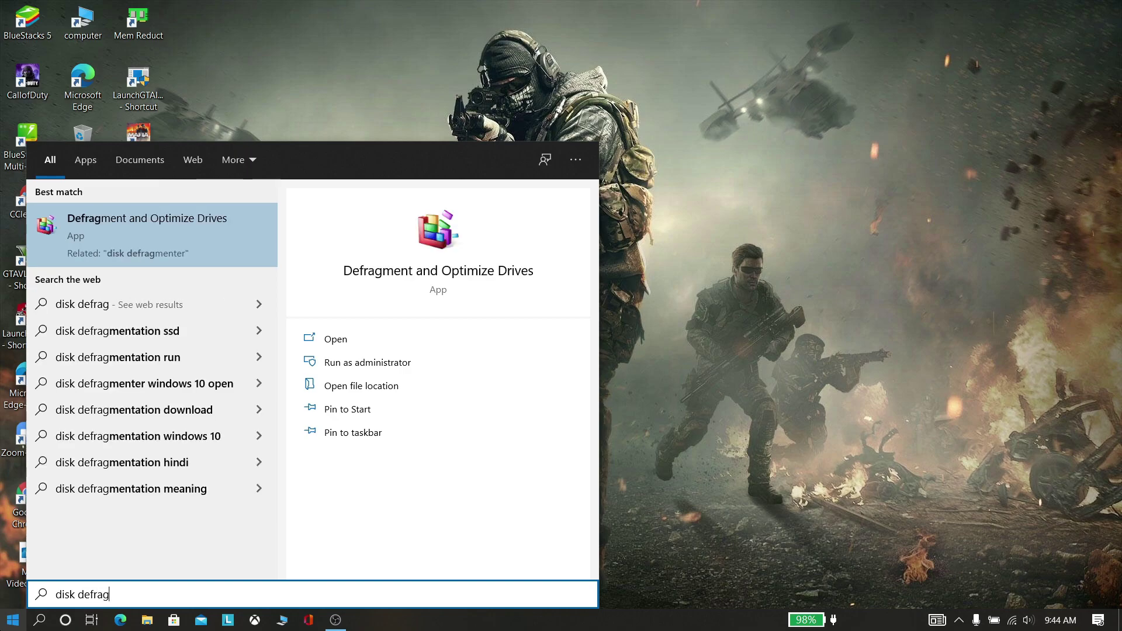
{"action": "key", "text": "Return"}
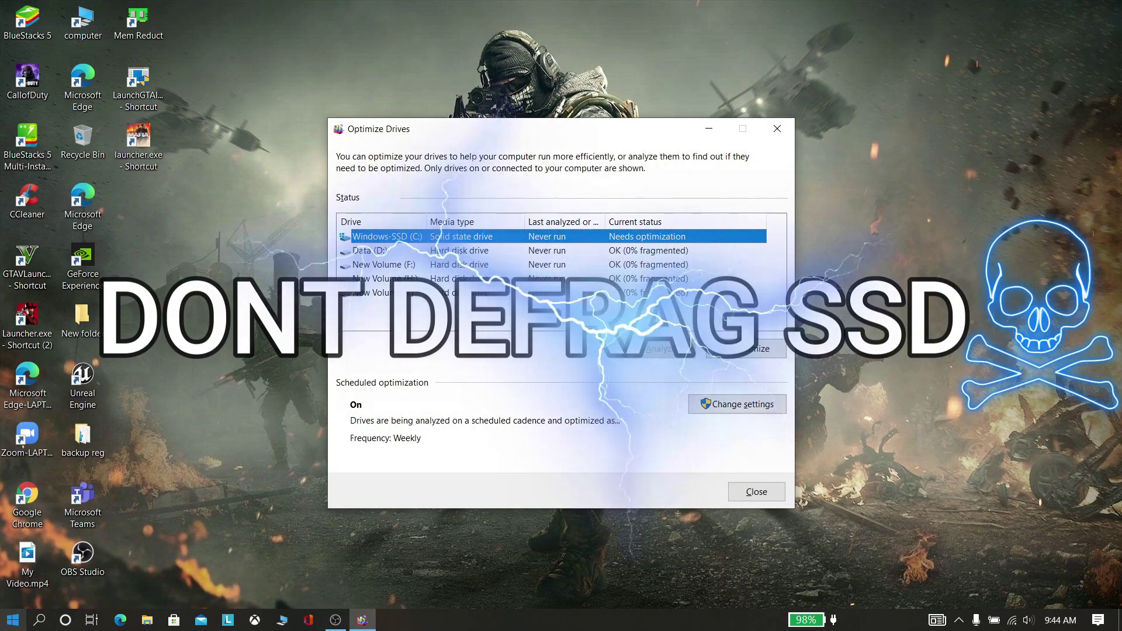
- Start optimizing the hard disk drives Data (D:), New Volume (F:), New Volume (H:) and New Volume (I:), leaving out the SSD
{"action": "left_click", "coordinate": [384, 250]}
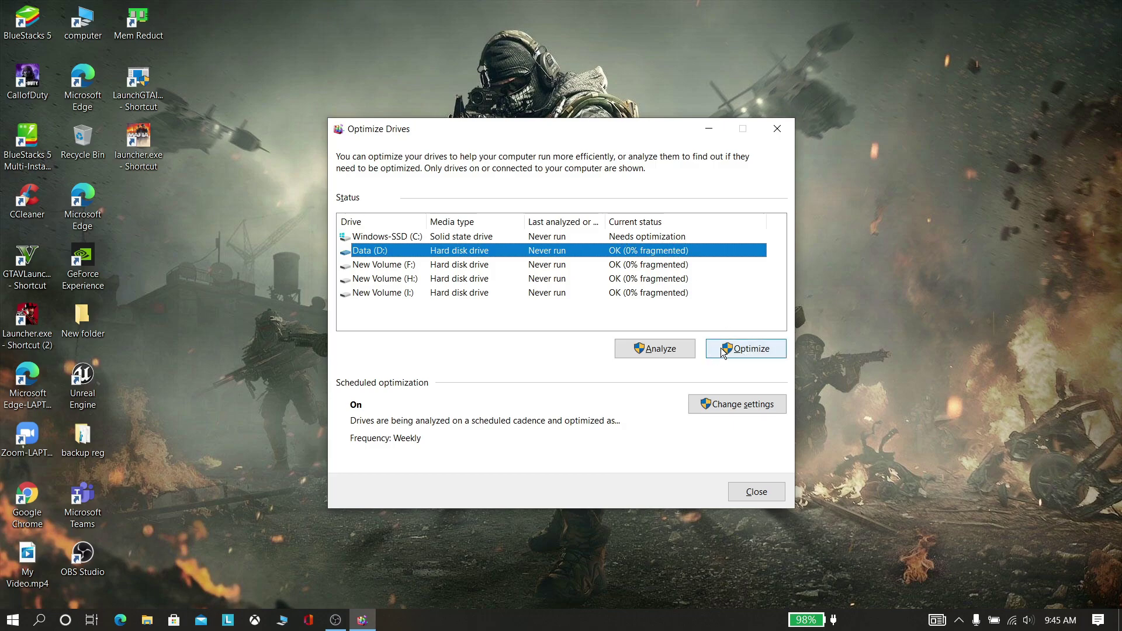
{"action": "left_click", "coordinate": [742, 349]}
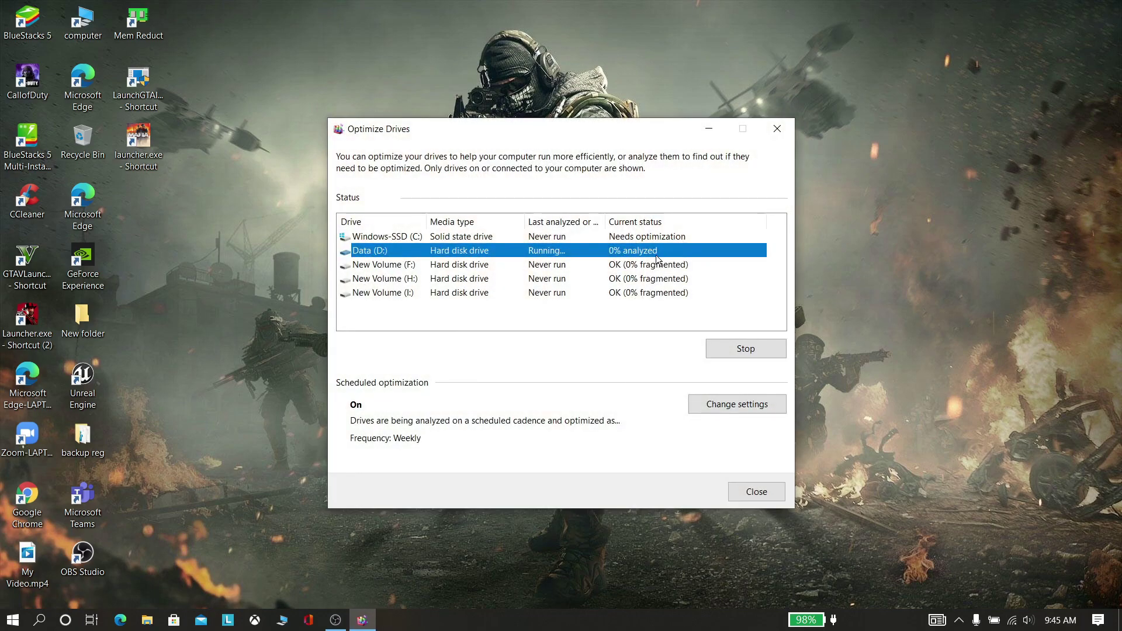
{"action": "left_click", "coordinate": [655, 265]}
{"action": "left_click", "coordinate": [746, 348]}
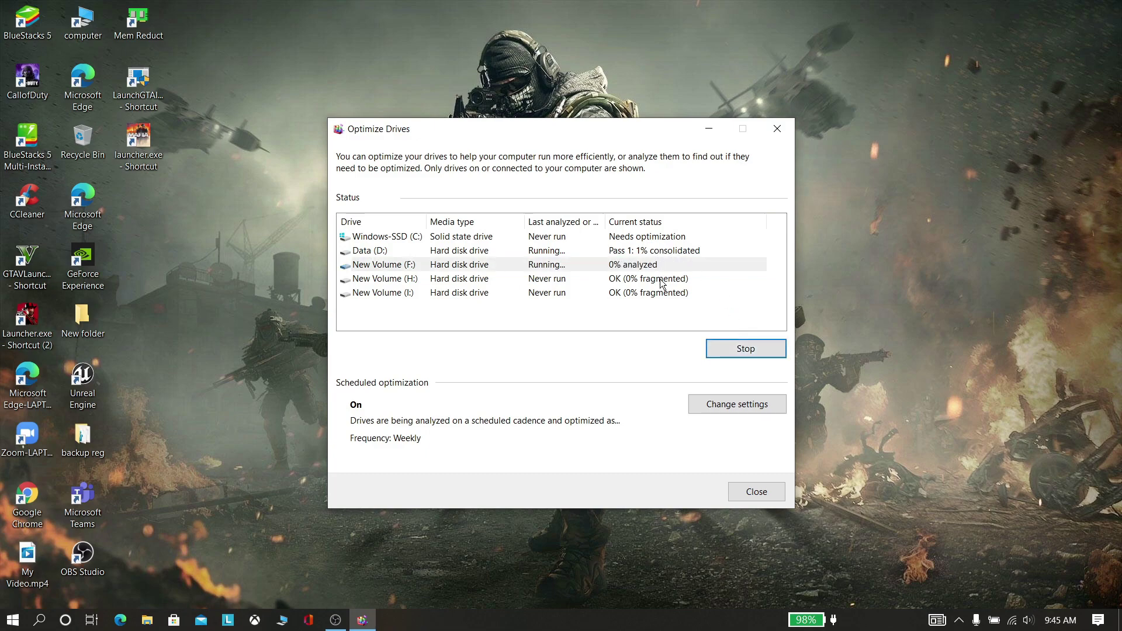
{"action": "left_click", "coordinate": [526, 279]}
{"action": "left_click", "coordinate": [746, 348]}
{"action": "key", "text": "Down"}
{"action": "left_click", "coordinate": [746, 348]}
- Reselect the Data (D:) drive and stop its running optimization
{"action": "left_click", "coordinate": [444, 236]}
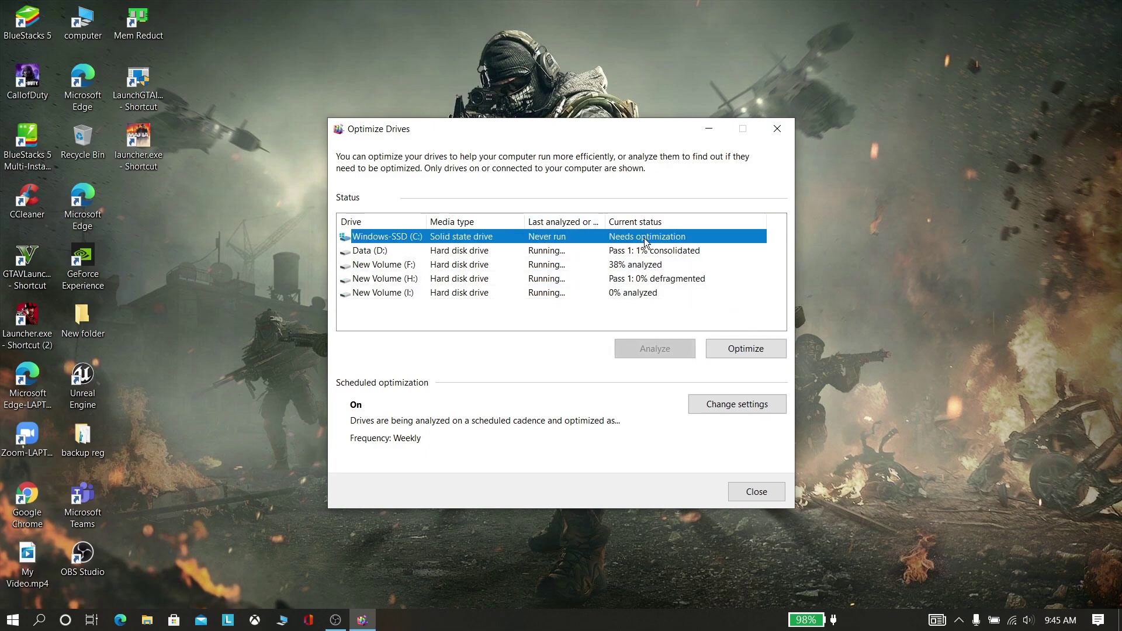
{"action": "left_click", "coordinate": [662, 252]}
{"action": "left_click", "coordinate": [746, 349]}
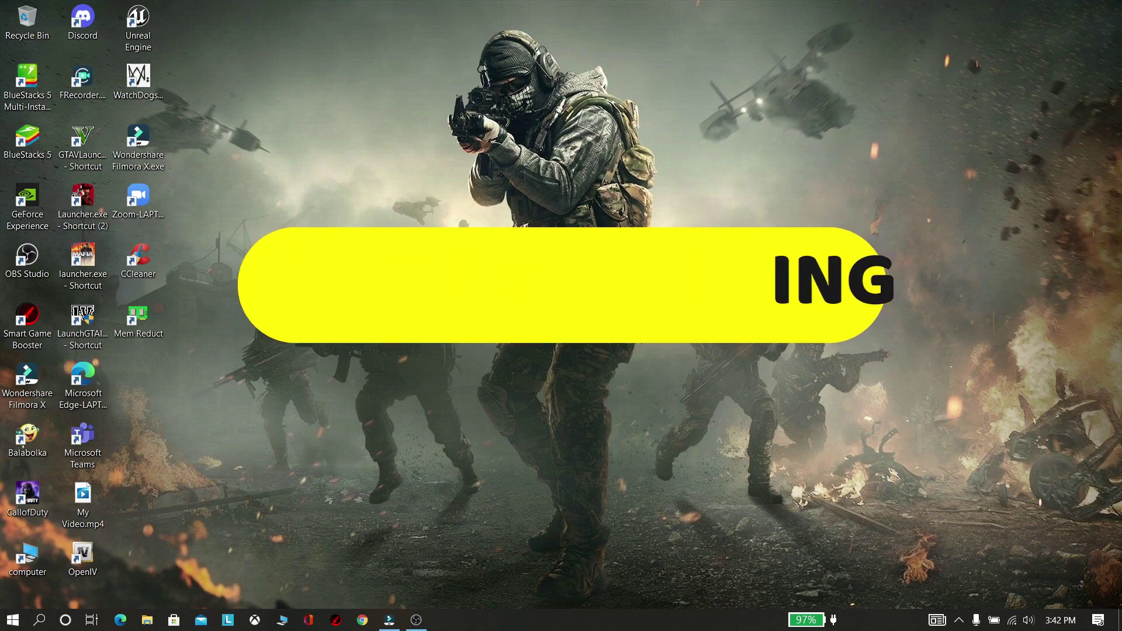
- Launch Mem Reduct and arrange it beside an enlarged Task Manager window showing the Performance view
{"action": "double_click", "coordinate": [149, 325]}
{"action": "left_click_drag", "start_coordinate": [531, 166], "coordinate": [309, 111]}
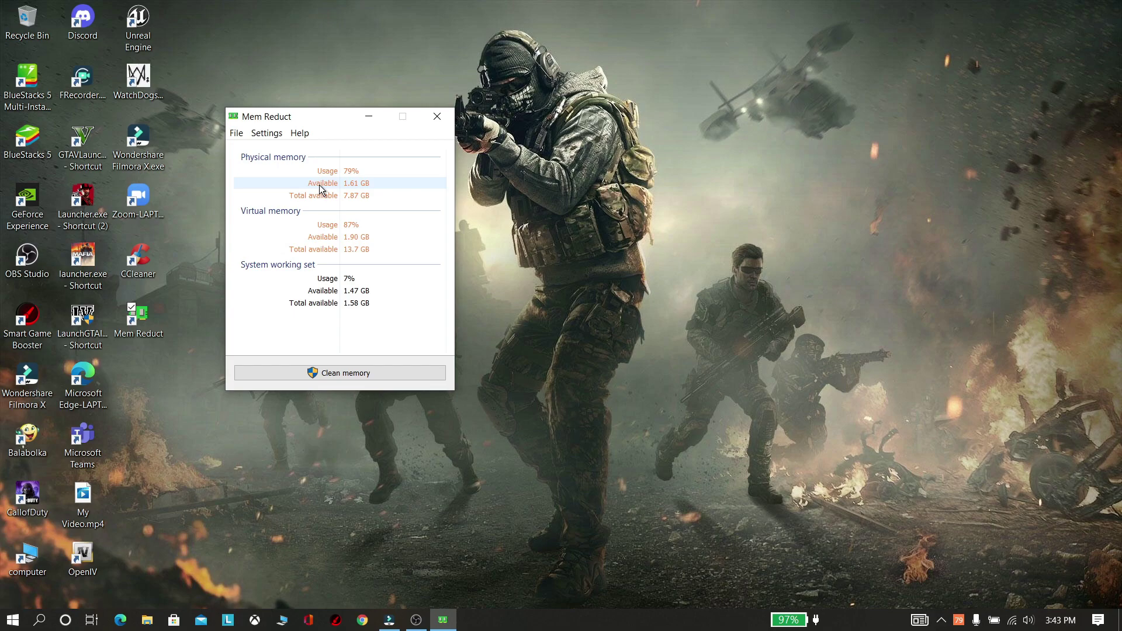
{"action": "key", "text": "ctrl+shift+Escape"}
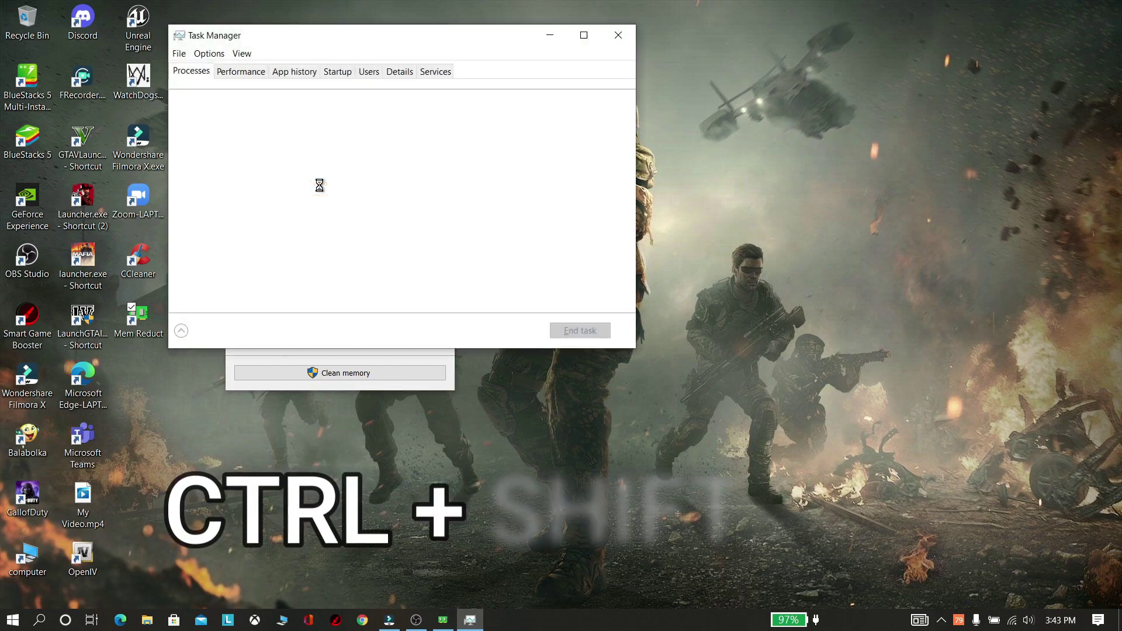
{"action": "left_click_drag", "start_coordinate": [434, 40], "coordinate": [775, 103]}
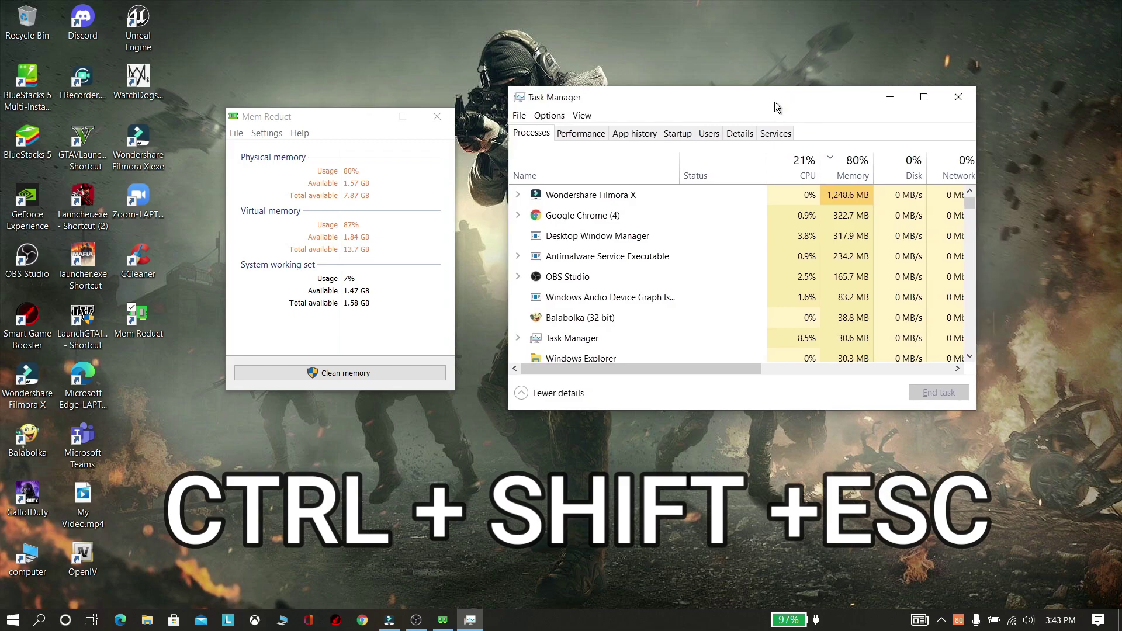
{"action": "left_click", "coordinate": [575, 135]}
{"action": "left_click_drag", "start_coordinate": [675, 414], "coordinate": [655, 550]}
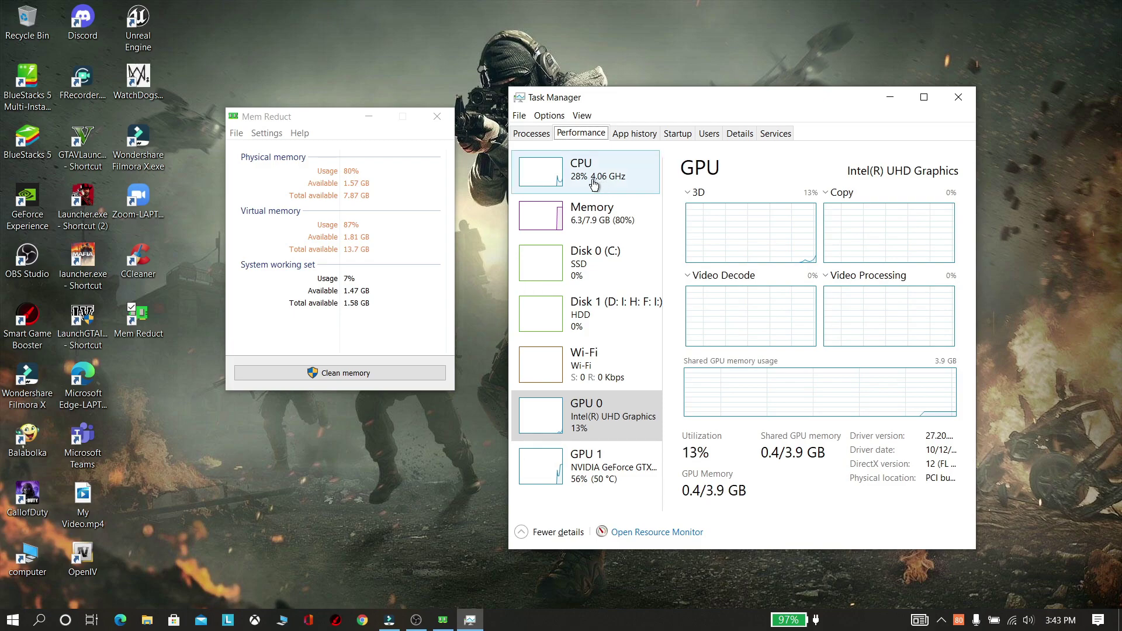
{"action": "left_click_drag", "start_coordinate": [320, 123], "coordinate": [373, 133]}
- Run Mem Reduct's memory cleaning repeatedly to free up physical memory
{"action": "left_click", "coordinate": [328, 385]}
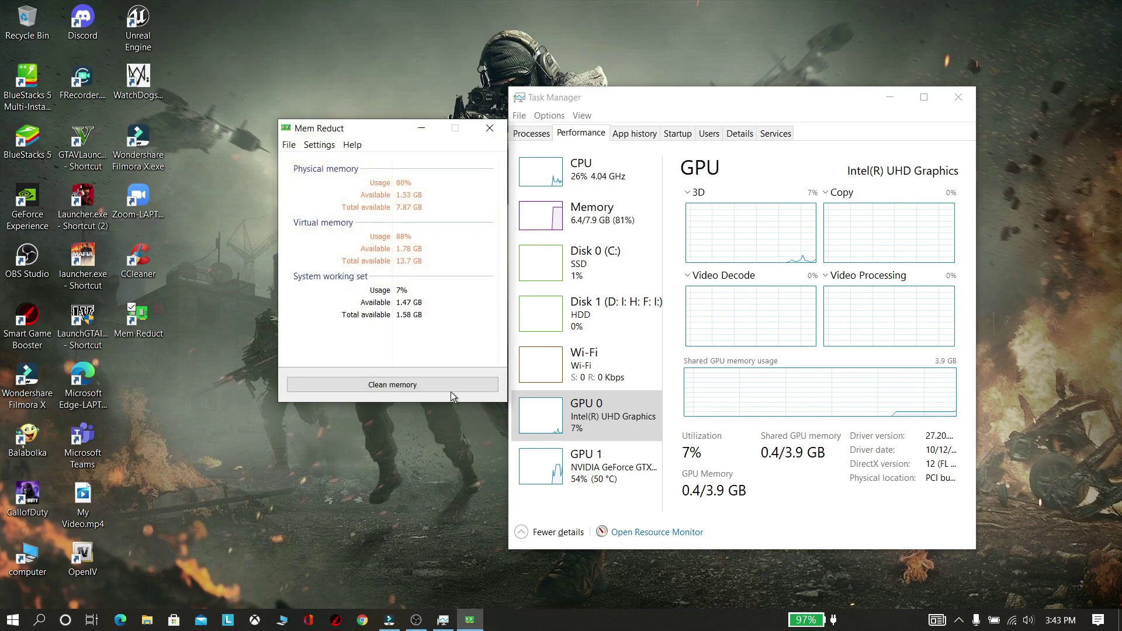
{"action": "left_click", "coordinate": [436, 384]}
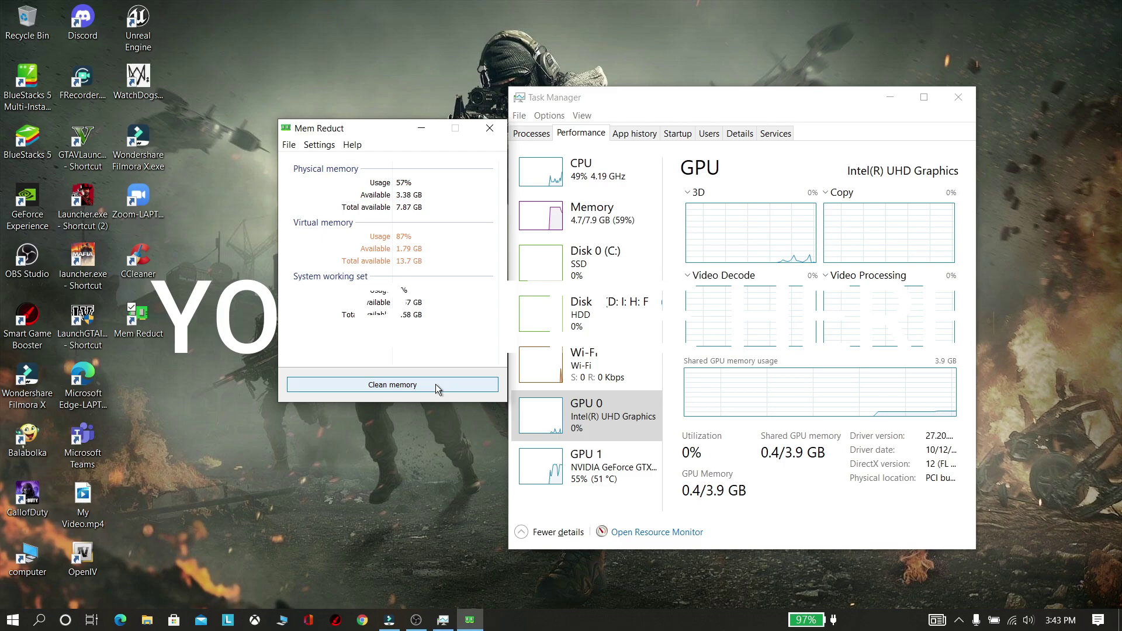
{"action": "left_click", "coordinate": [436, 384]}
{"action": "left_click", "coordinate": [436, 384]}
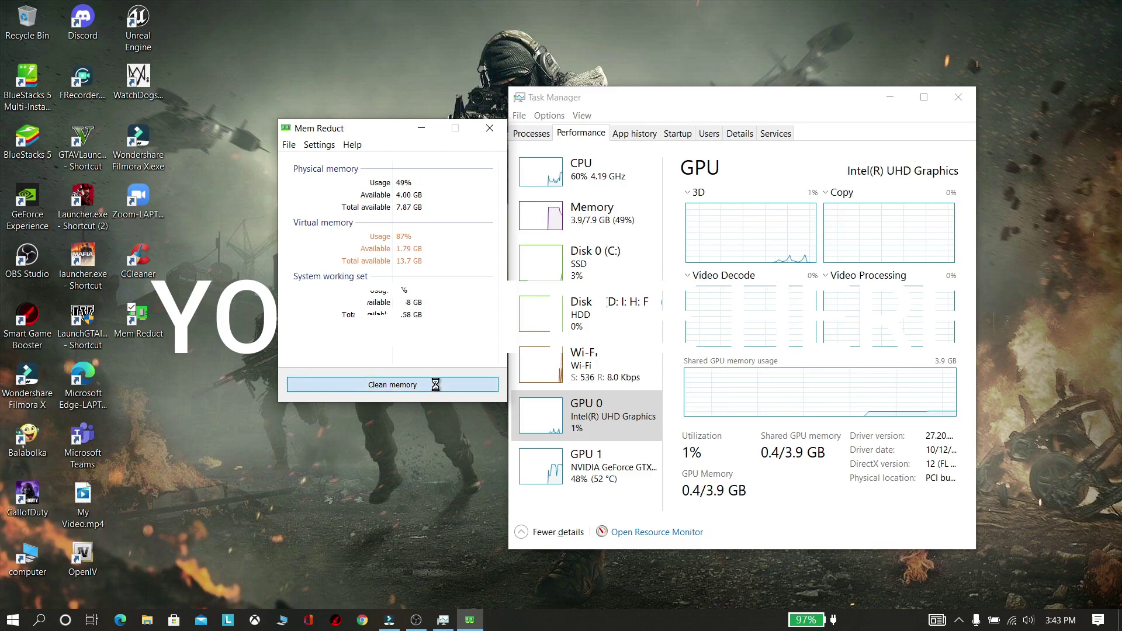
{"action": "left_click", "coordinate": [436, 384]}
{"action": "left_click", "coordinate": [436, 384]}
{"action": "left_click", "coordinate": [436, 384]}
{"action": "left_click", "coordinate": [432, 384]}
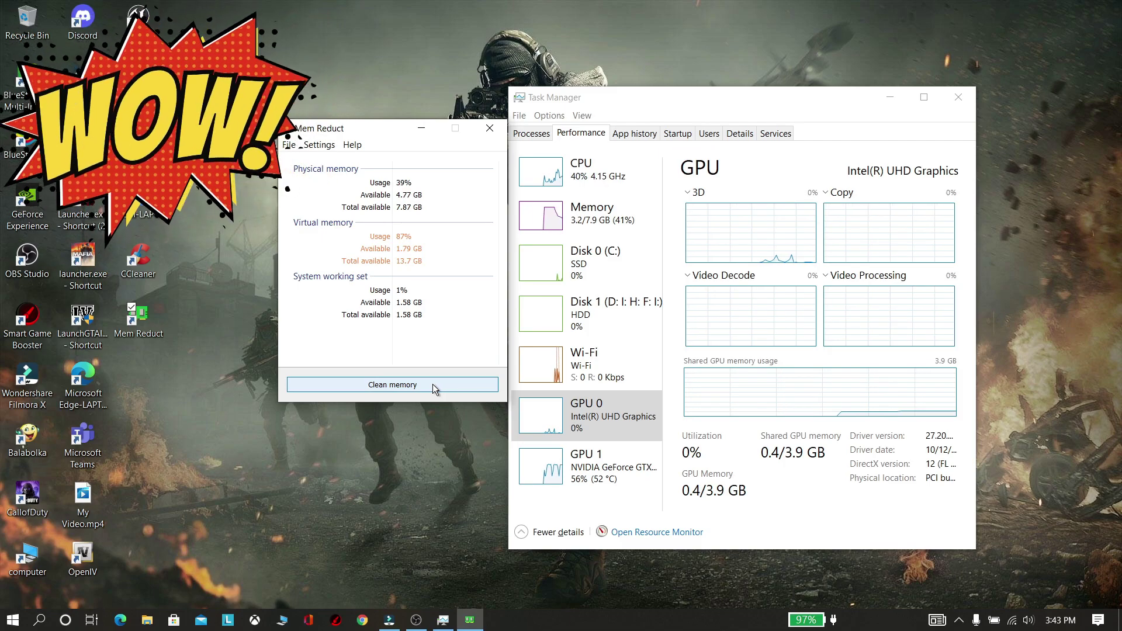